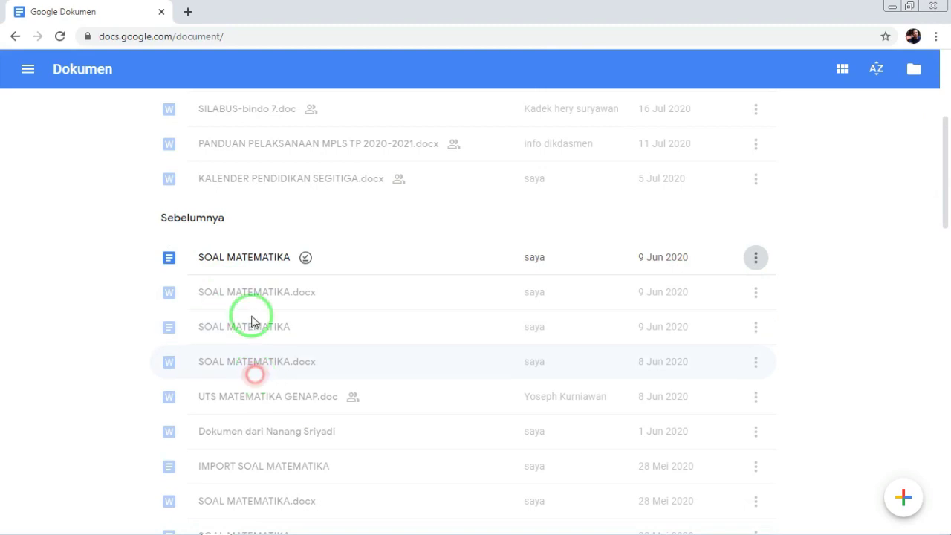
Open the SOAL MATEMATIKA circle-questions document from the Docs file list while offline.
{"action": "left_click", "coordinate": [251, 260]}
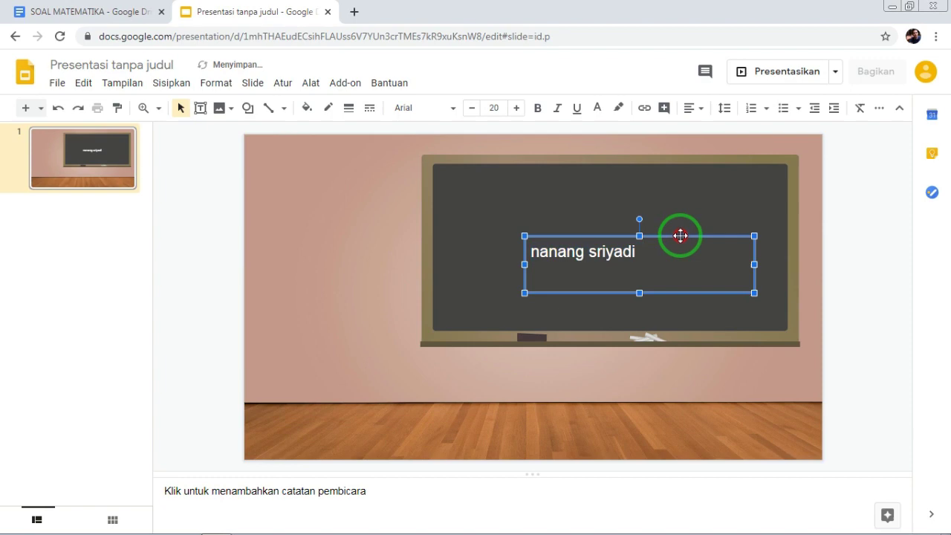
Raise the white name text on the chalkboard slide and check its offline save status.
{"action": "left_click_drag", "start_coordinate": [679, 234], "coordinate": [677, 216]}
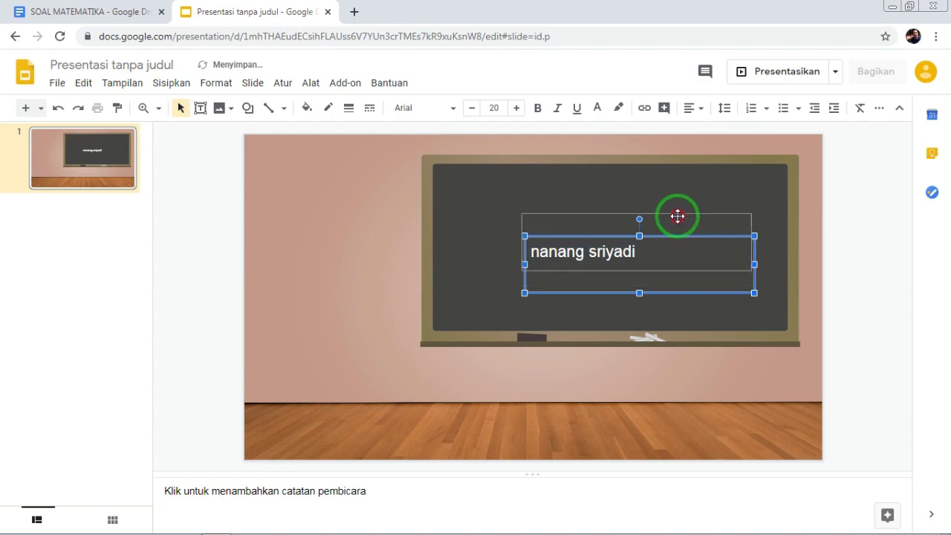
{"action": "left_click", "coordinate": [469, 294]}
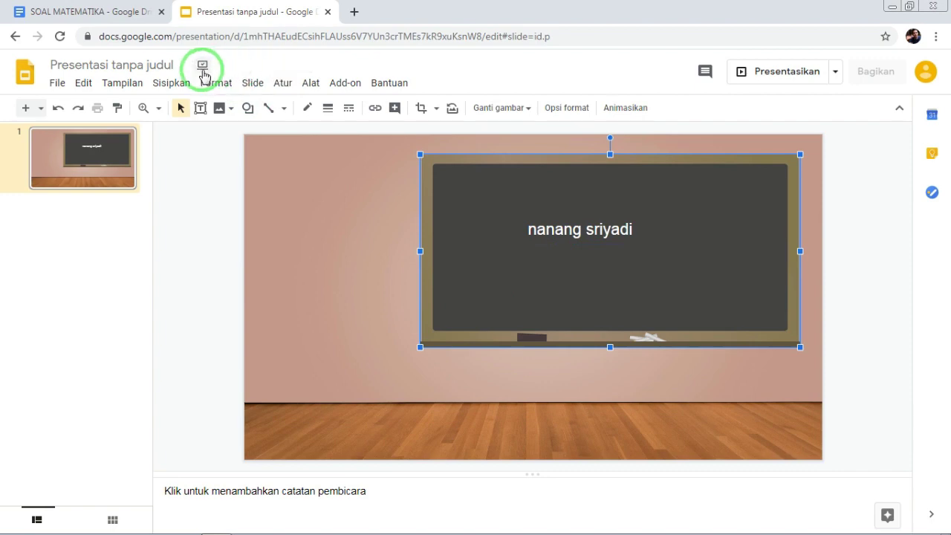
{"action": "left_click", "coordinate": [201, 71]}
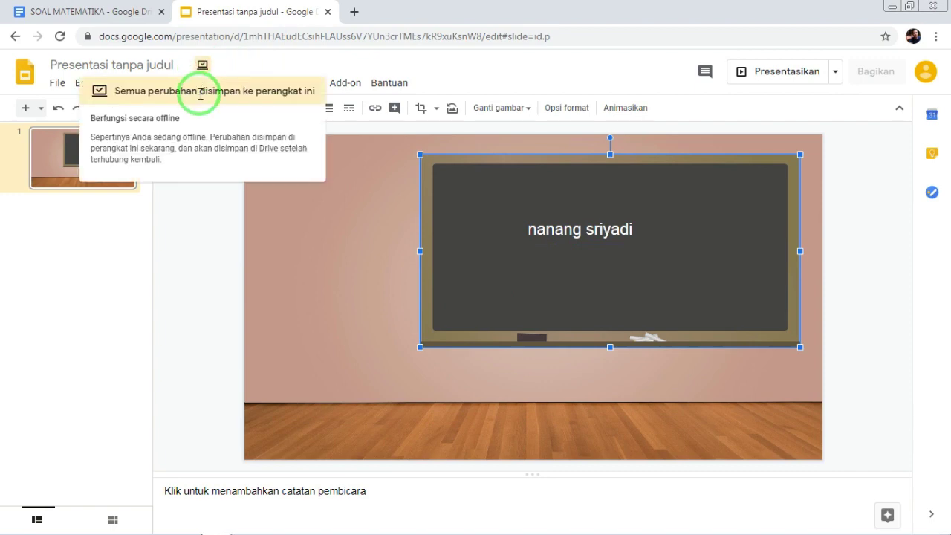
{"action": "left_click", "coordinate": [187, 334]}
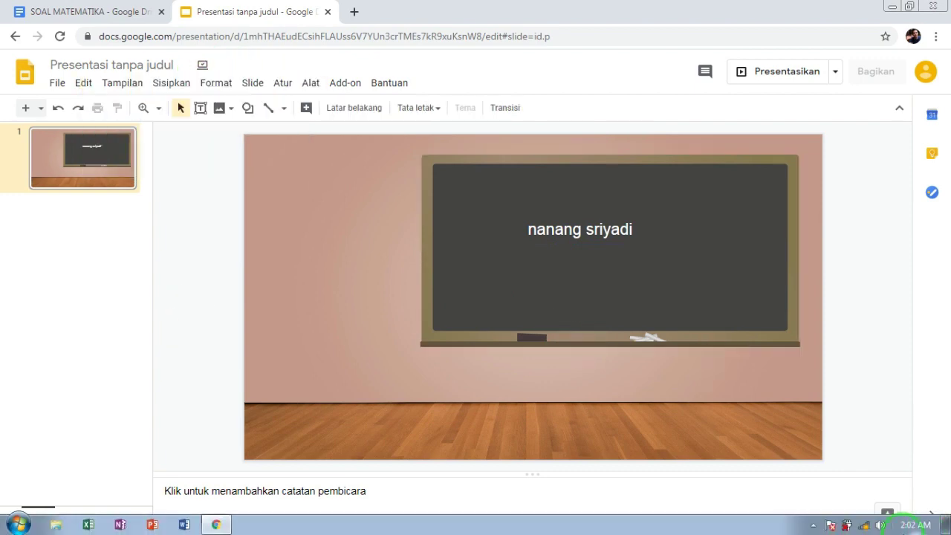
Connect to the nokia 02.1 wireless network.
{"action": "left_click", "coordinate": [863, 526]}
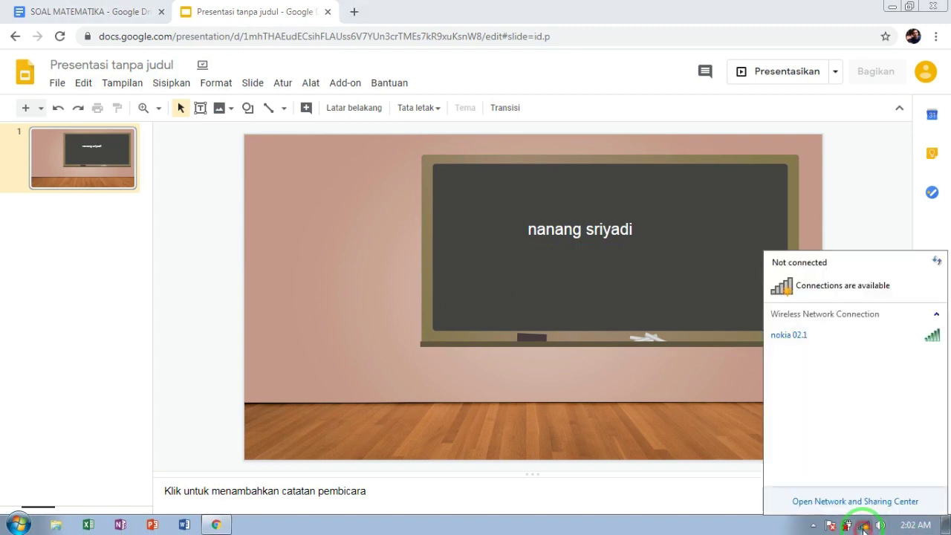
{"action": "left_click", "coordinate": [824, 344]}
{"action": "left_click", "coordinate": [903, 356]}
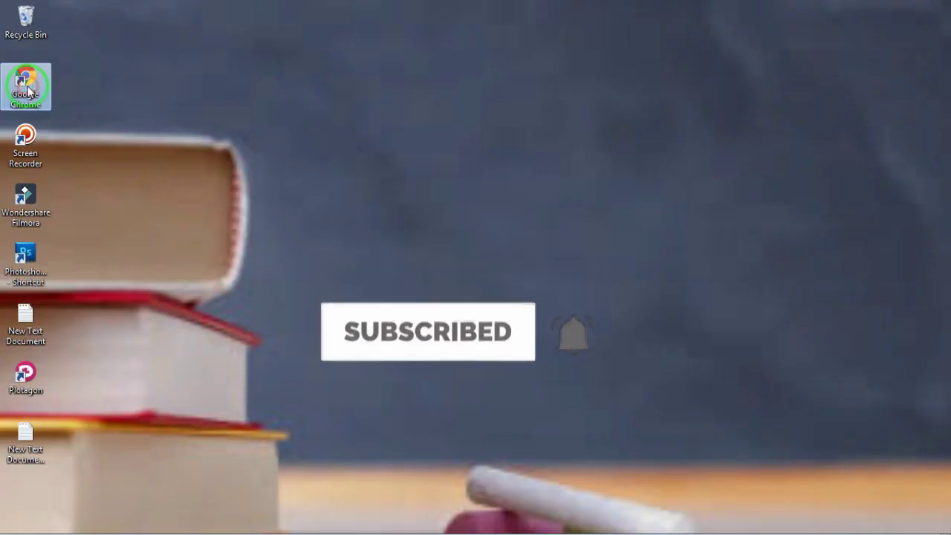
Launch Chrome, open Google Docs from the apps grid, and scroll to the SOAL MATEMATIKA files.
{"action": "double_click", "coordinate": [25, 86]}
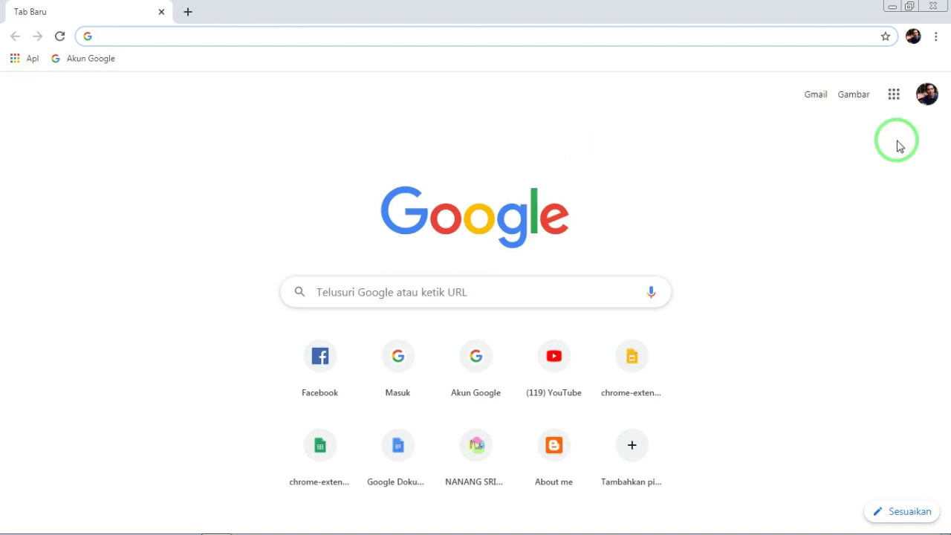
{"action": "left_click", "coordinate": [891, 103]}
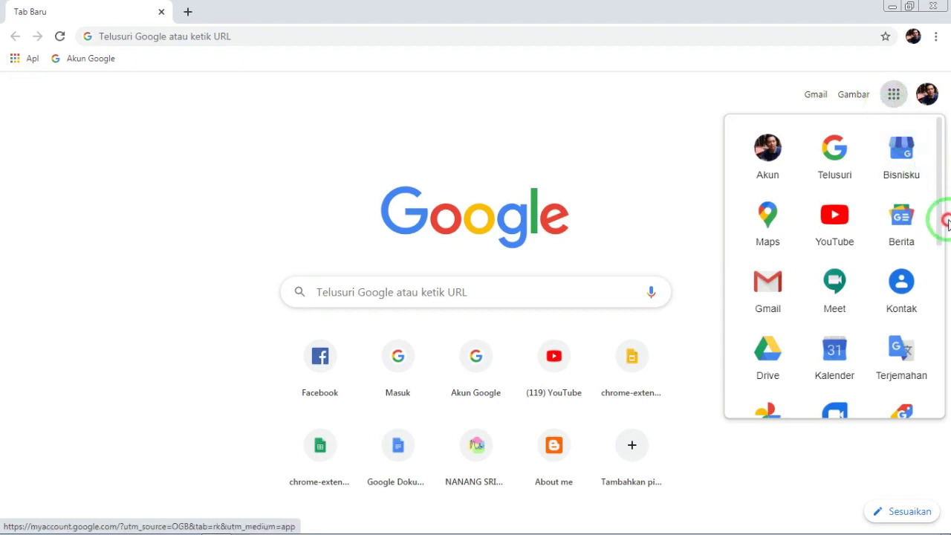
{"action": "left_click_drag", "start_coordinate": [940, 225], "coordinate": [940, 352]}
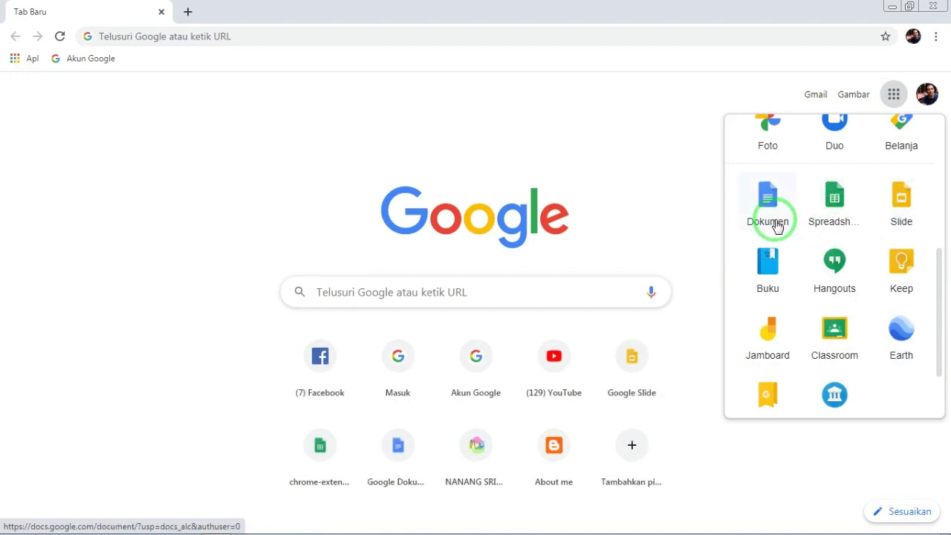
{"action": "left_click", "coordinate": [777, 226]}
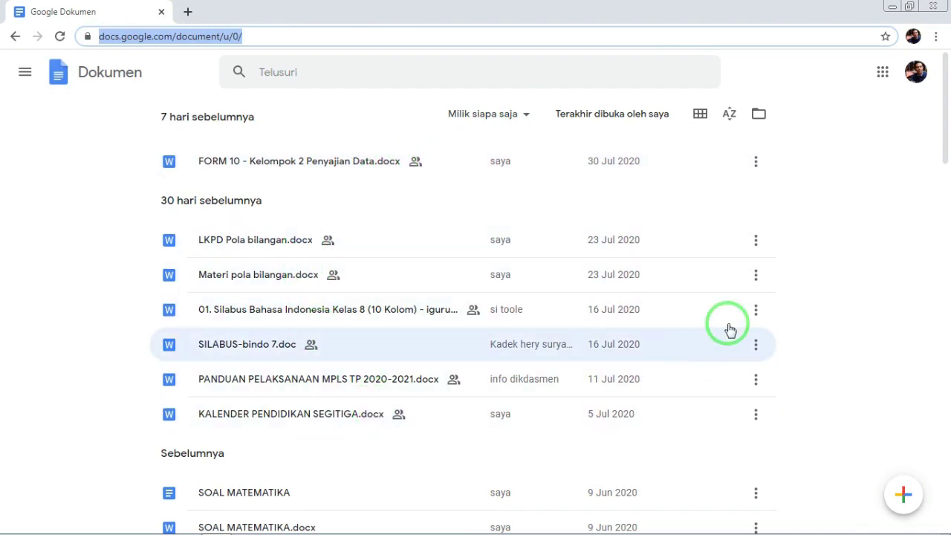
{"action": "left_click_drag", "start_coordinate": [945, 138], "coordinate": [946, 203]}
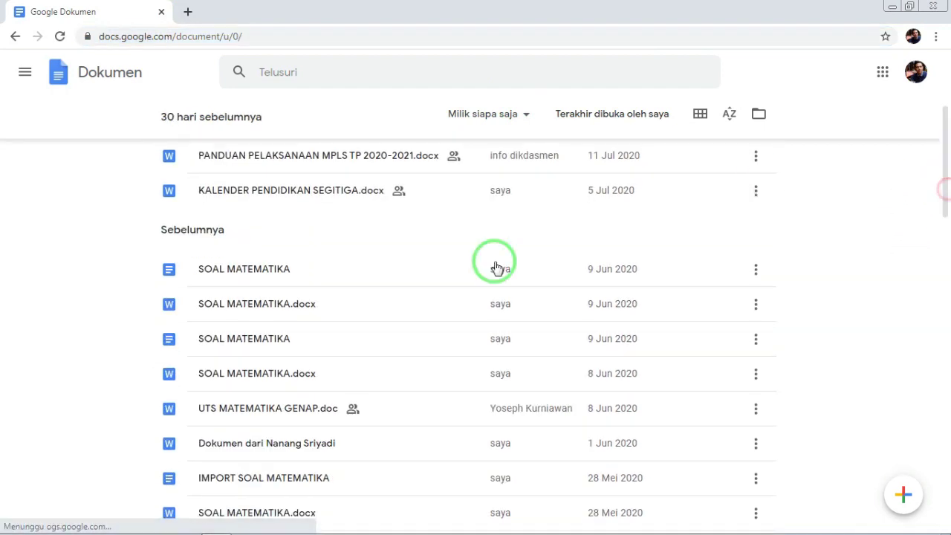
{"action": "left_click", "coordinate": [286, 343]}
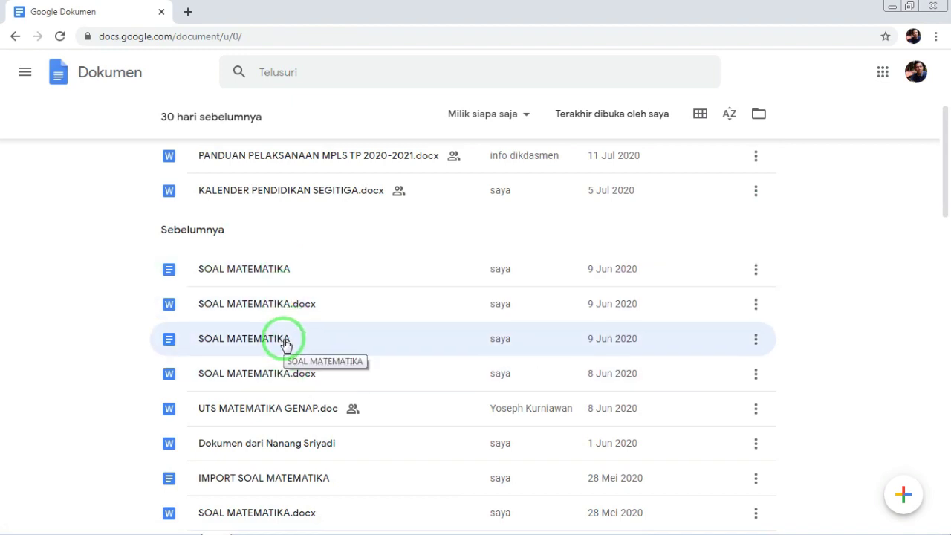
Open Google Sheets from the apps grid in a new browser tab.
{"action": "left_click", "coordinate": [188, 12]}
{"action": "left_click", "coordinate": [935, 39]}
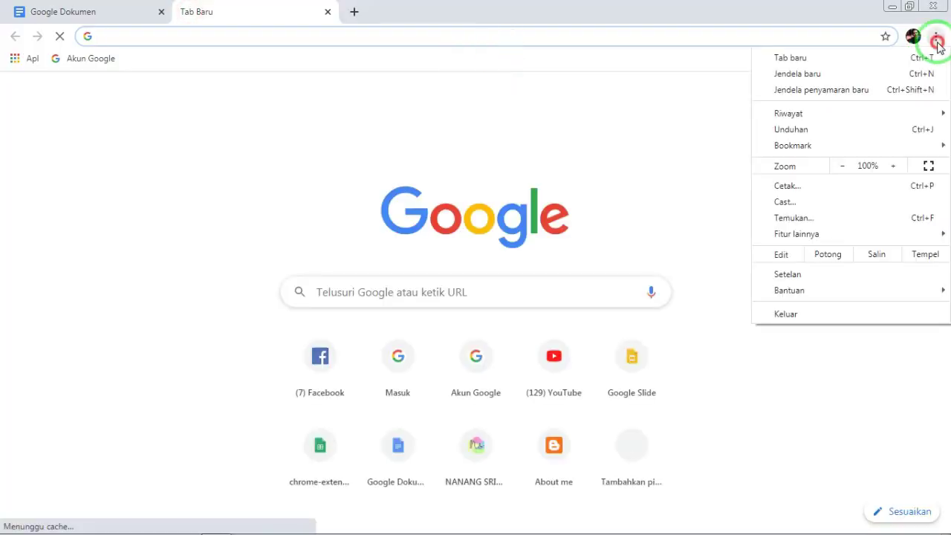
{"action": "left_click", "coordinate": [936, 43]}
{"action": "left_click", "coordinate": [897, 90]}
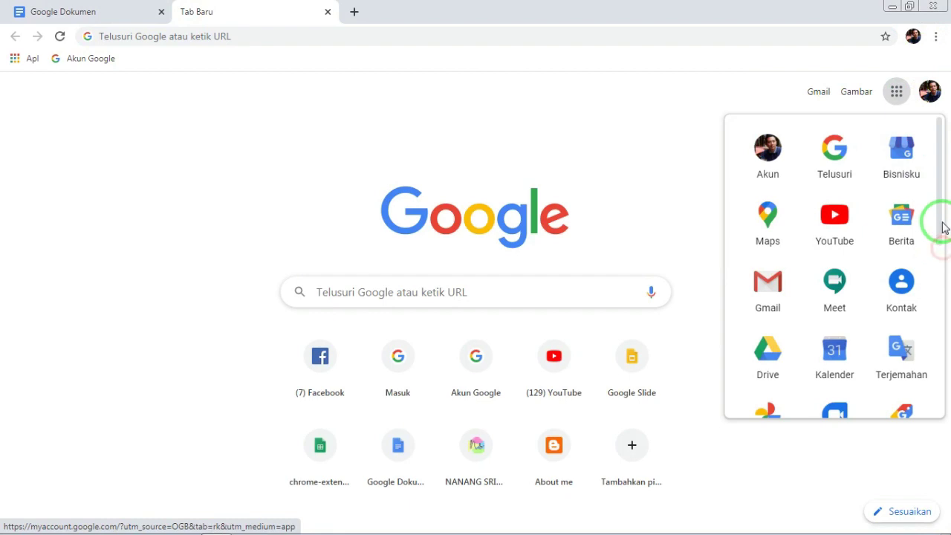
{"action": "left_click_drag", "start_coordinate": [942, 227], "coordinate": [940, 335]}
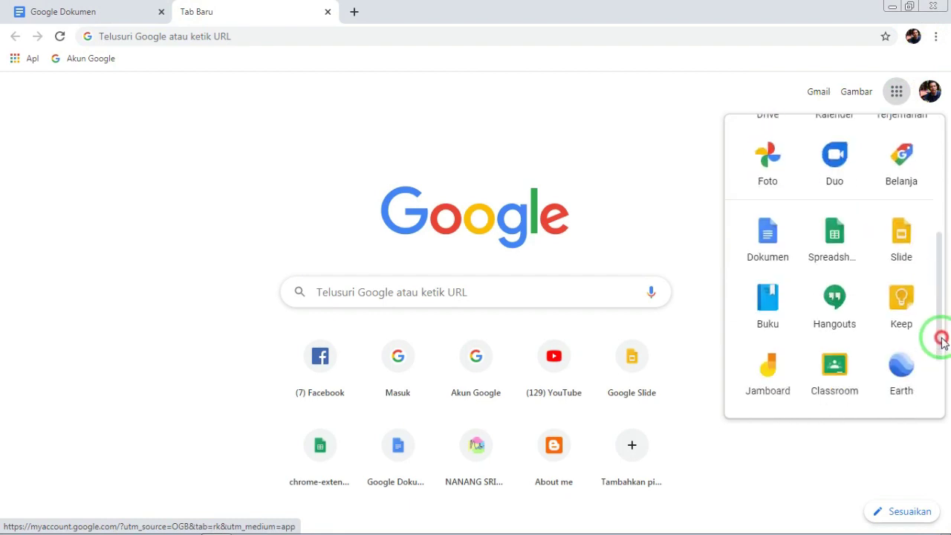
{"action": "left_click", "coordinate": [836, 245]}
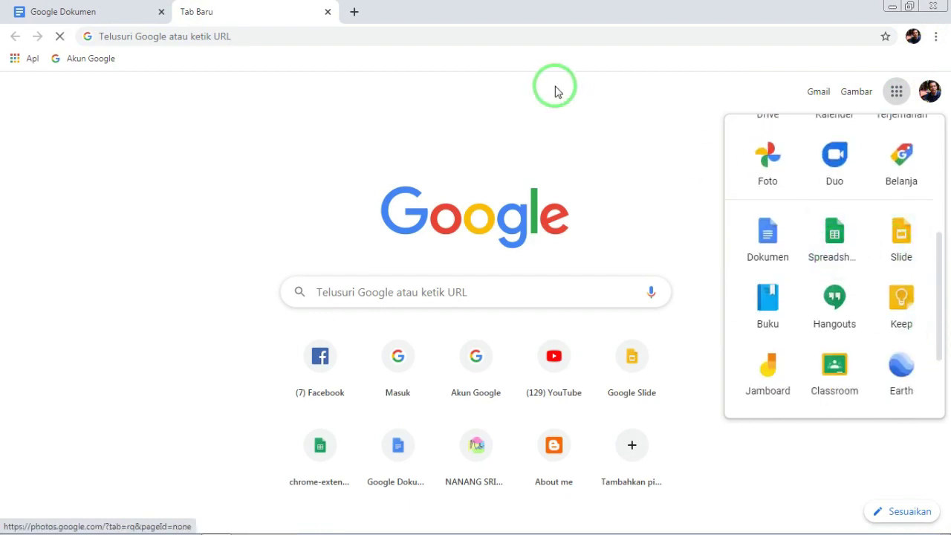
Open Google Slides from the apps grid in another new tab.
{"action": "left_click", "coordinate": [354, 11]}
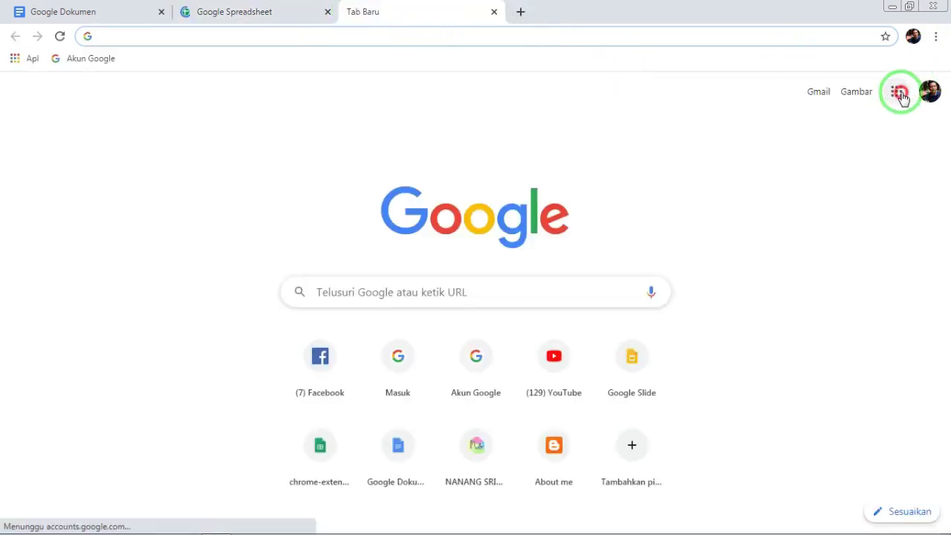
{"action": "left_click", "coordinate": [897, 91]}
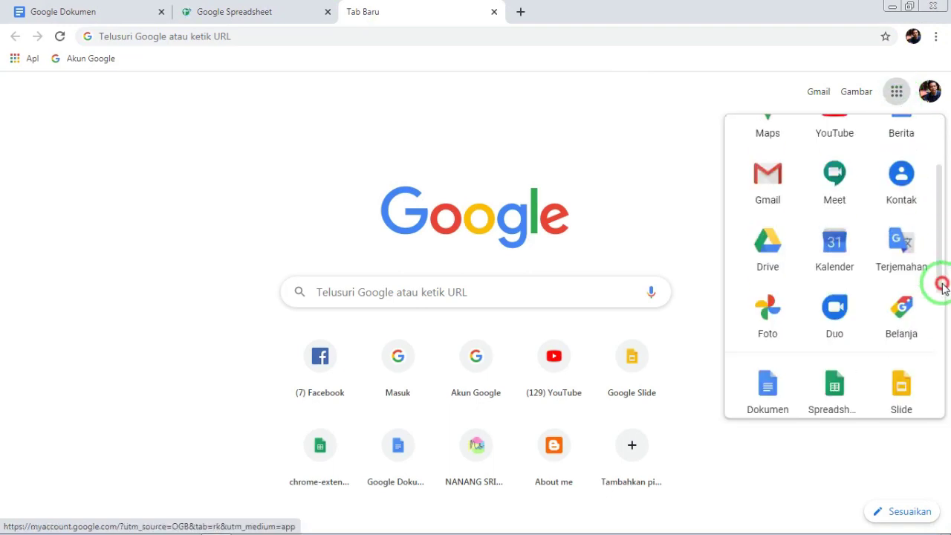
{"action": "left_click_drag", "start_coordinate": [938, 236], "coordinate": [940, 311]}
{"action": "left_click", "coordinate": [918, 320]}
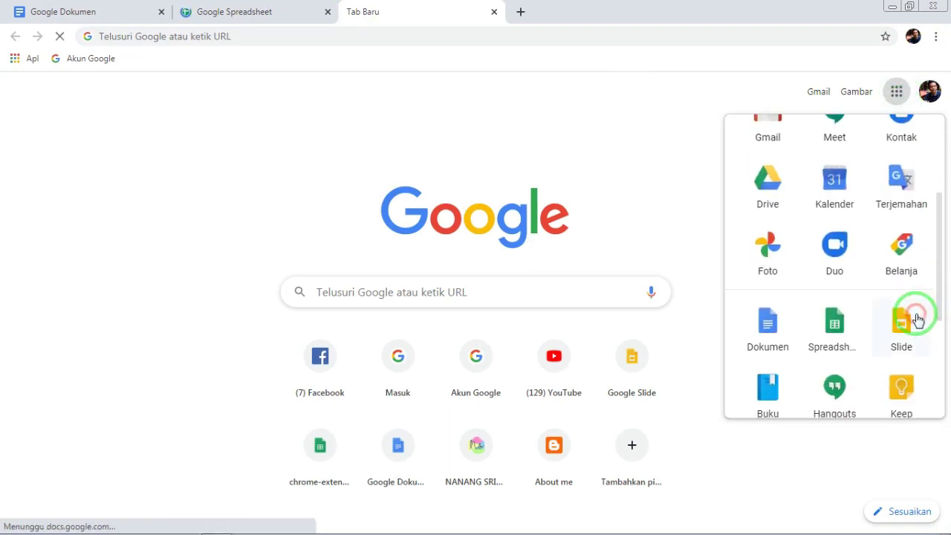
Show the Slides files as a grid, then return to the Google Docs list.
{"action": "left_click", "coordinate": [221, 9]}
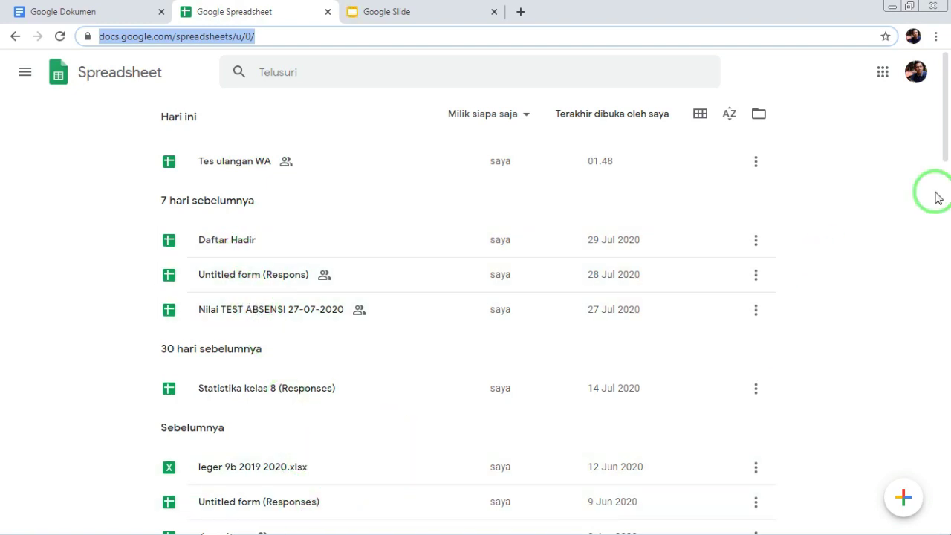
{"action": "left_click", "coordinate": [947, 143]}
{"action": "mouse_move", "coordinate": [947, 143]}
{"action": "left_mouse_down"}
{"action": "mouse_move", "coordinate": [940, 176]}
{"action": "mouse_move", "coordinate": [936, 43]}
{"action": "left_mouse_up"}
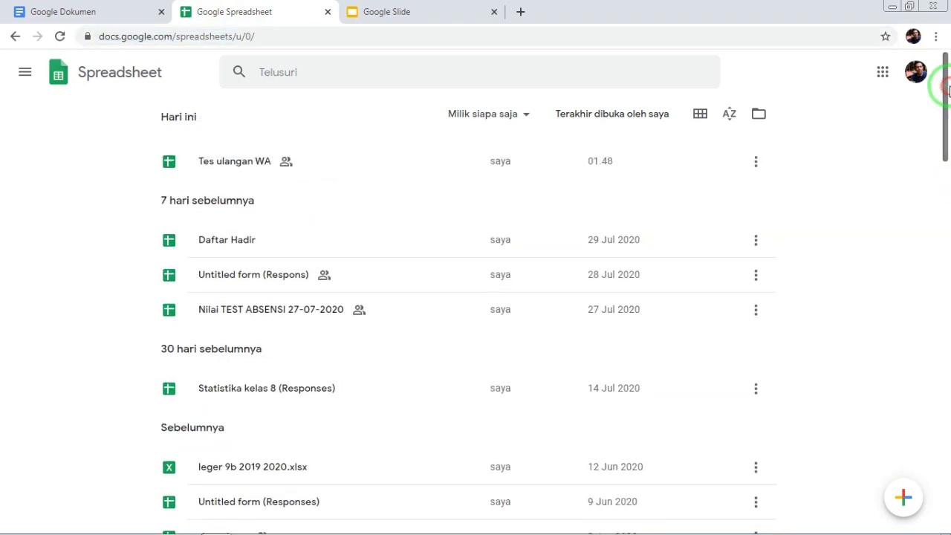
{"action": "left_click", "coordinate": [436, 7]}
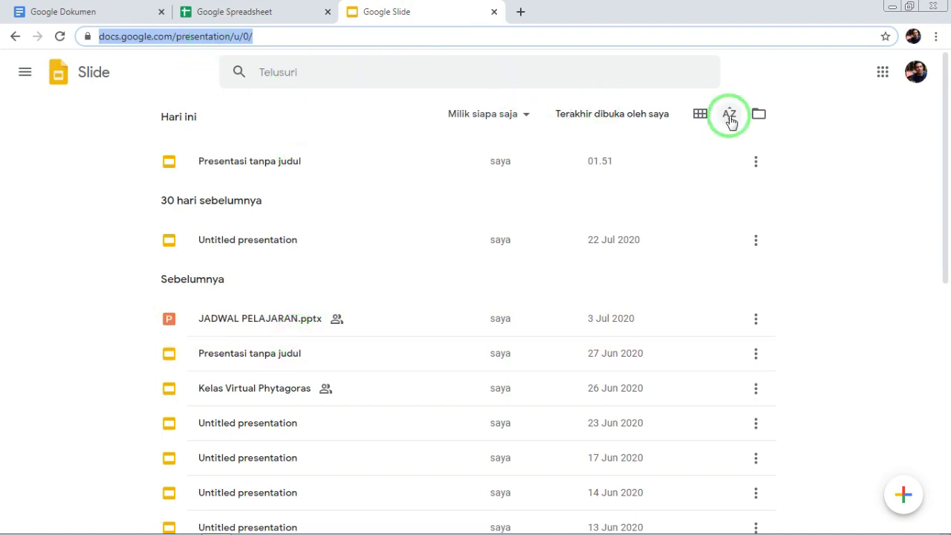
{"action": "left_click", "coordinate": [700, 117]}
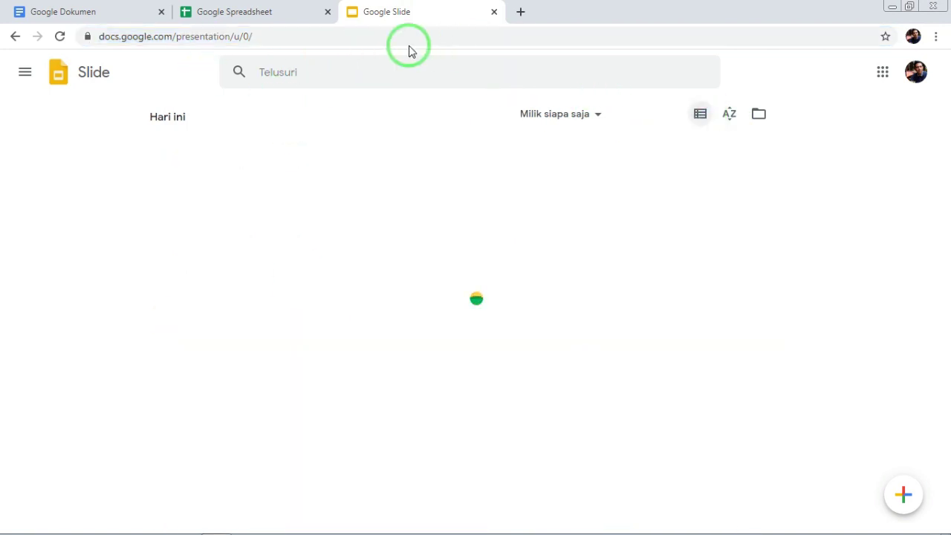
{"action": "left_click", "coordinate": [92, 7]}
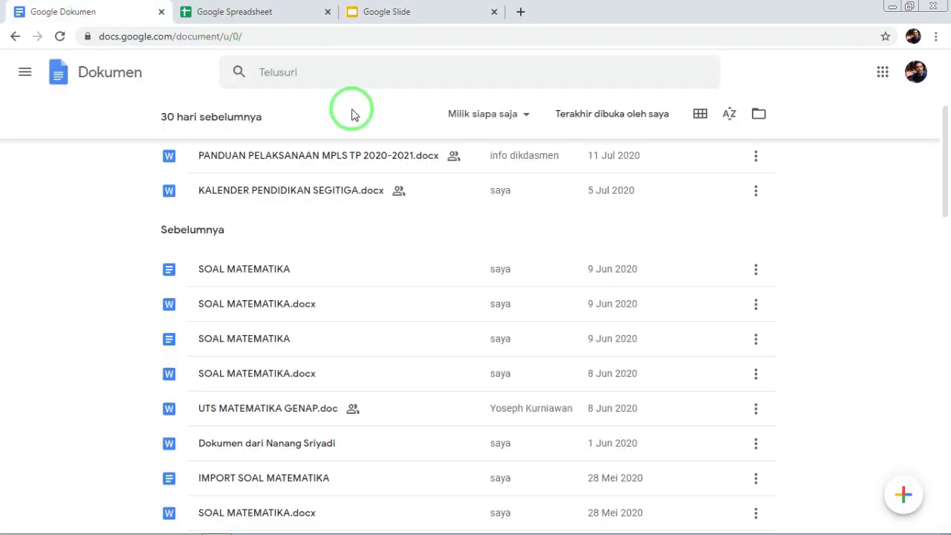
Switch on the Offline toggle in Docs Setelan and confirm with OKE.
{"action": "mouse_move", "coordinate": [947, 191]}
{"action": "left_mouse_down"}
{"action": "mouse_move", "coordinate": [947, 105]}
{"action": "mouse_move", "coordinate": [940, 201]}
{"action": "left_mouse_up"}
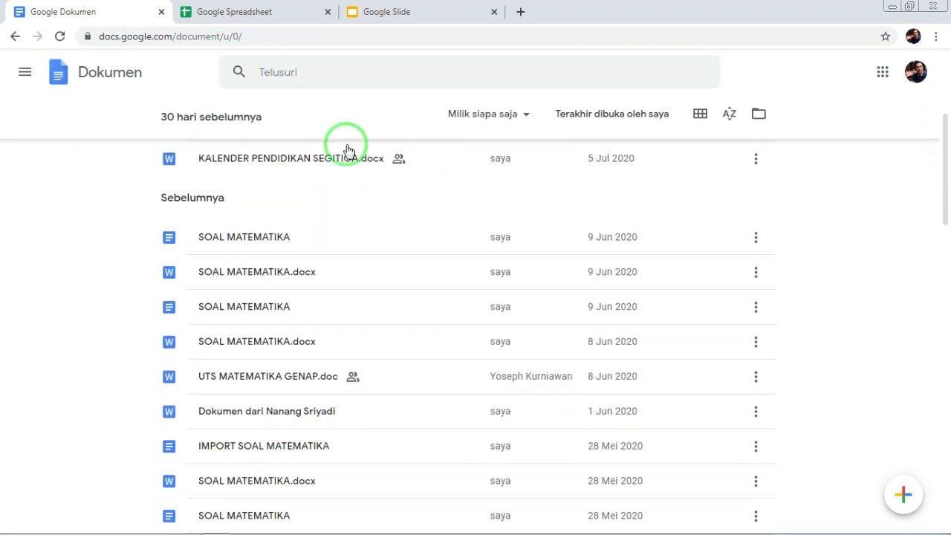
{"action": "left_click", "coordinate": [24, 72]}
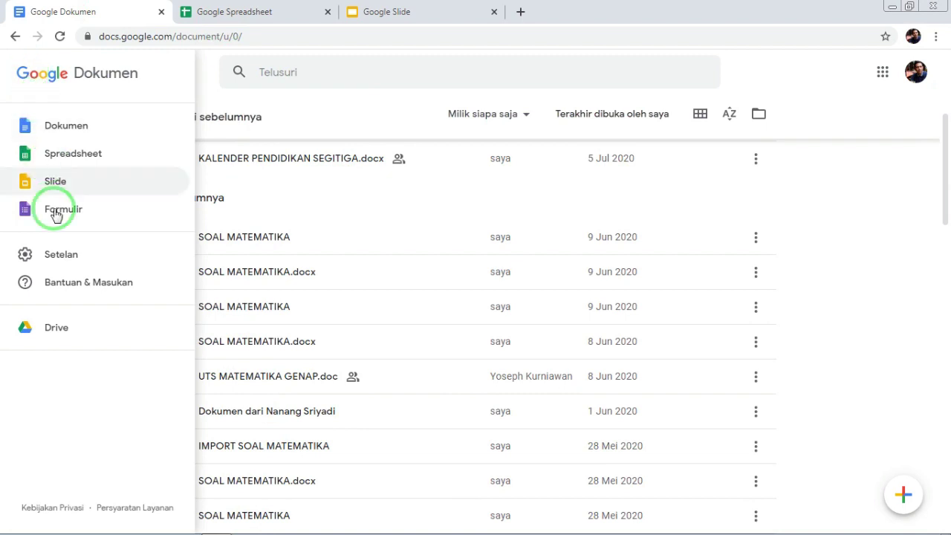
{"action": "left_click", "coordinate": [62, 256]}
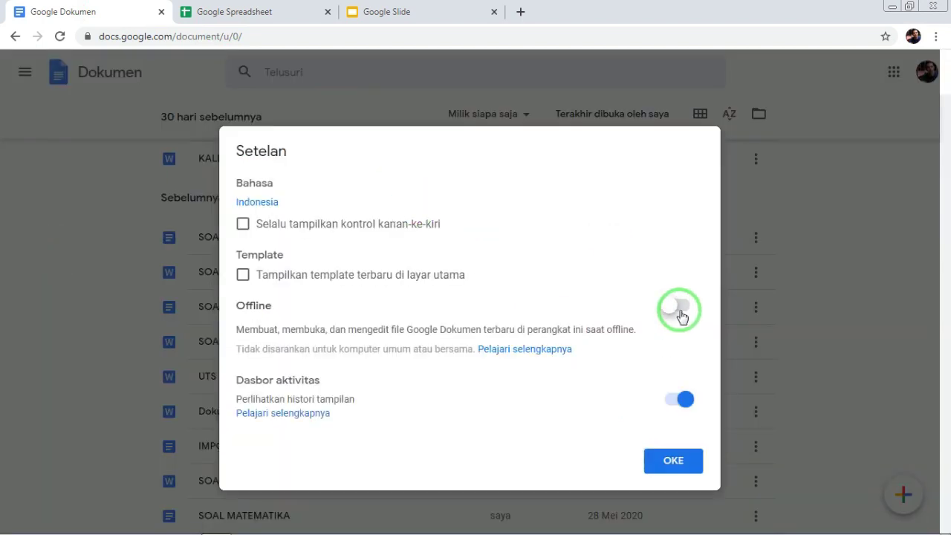
{"action": "left_click", "coordinate": [681, 312]}
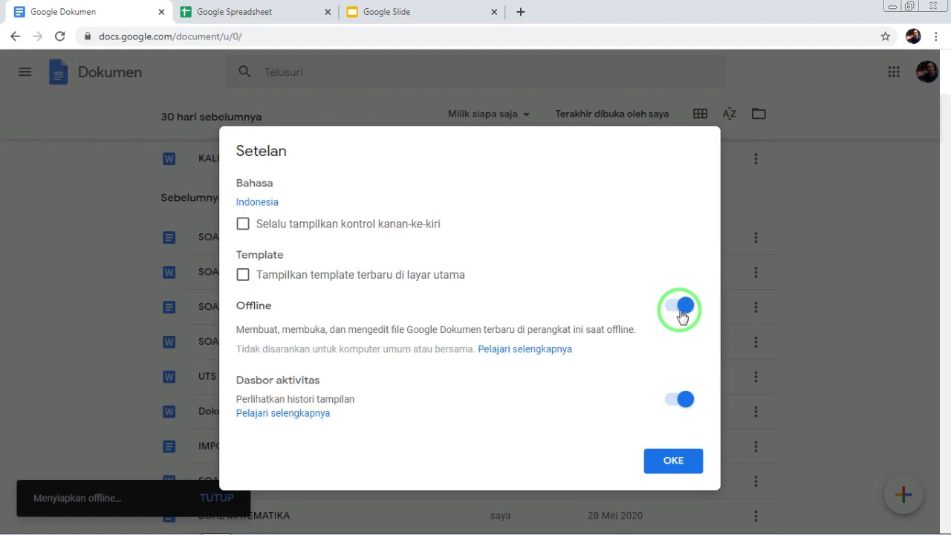
{"action": "left_click", "coordinate": [666, 466]}
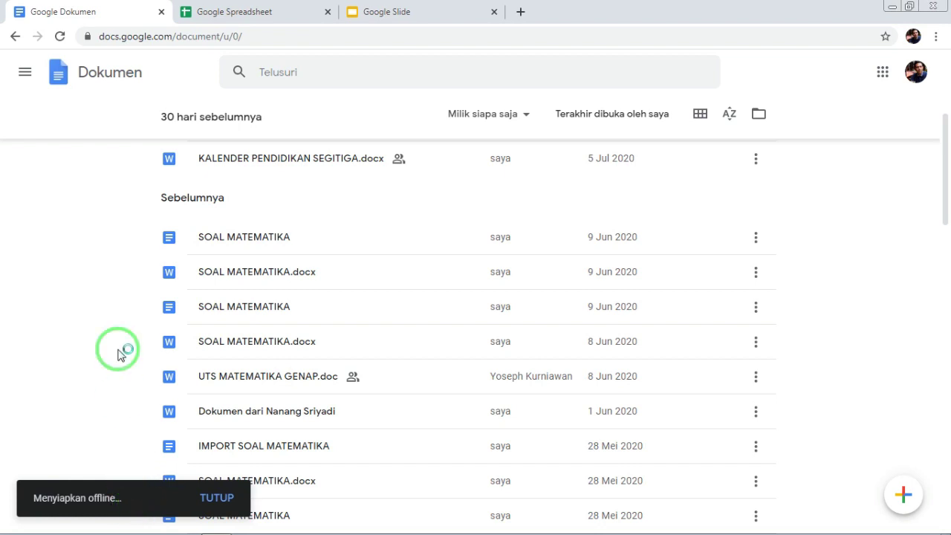
Make the 9 Jun SOAL MATEMATIKA document Tersedia offline, then go to the Sheets list.
{"action": "left_click", "coordinate": [752, 239]}
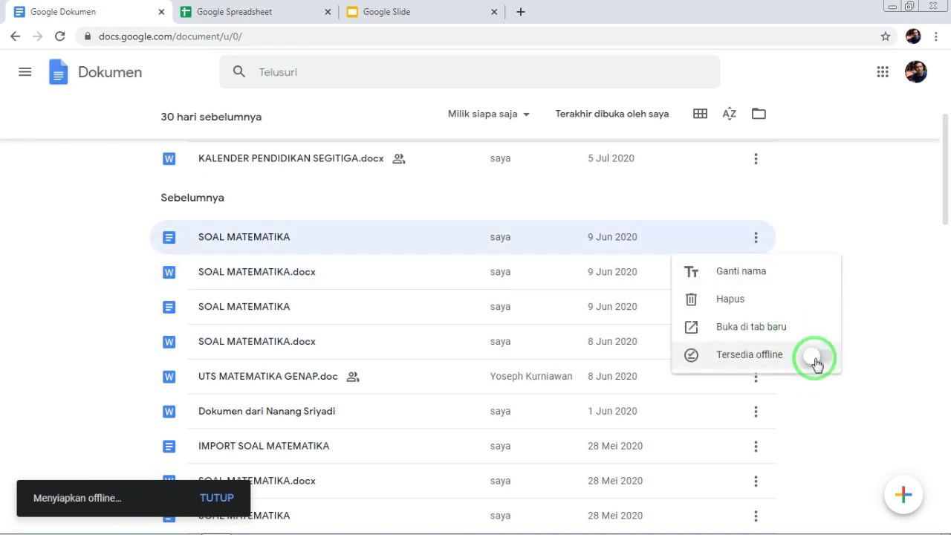
{"action": "left_click", "coordinate": [221, 498]}
{"action": "left_click", "coordinate": [754, 236]}
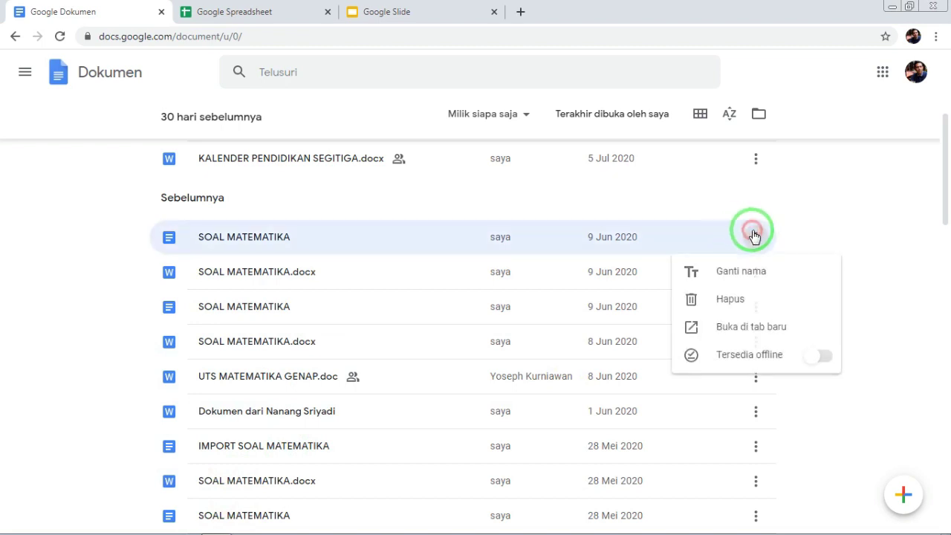
{"action": "left_click", "coordinate": [812, 359]}
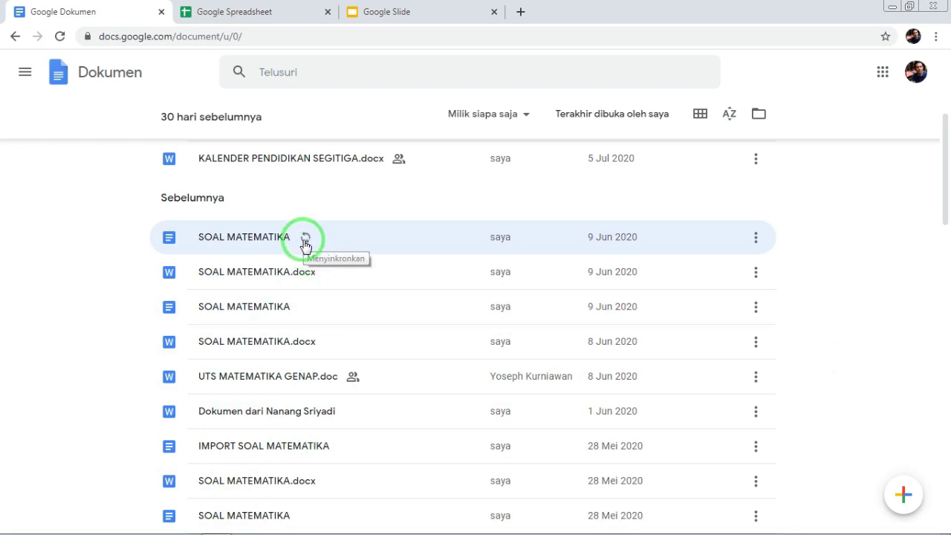
{"action": "left_click", "coordinate": [260, 12]}
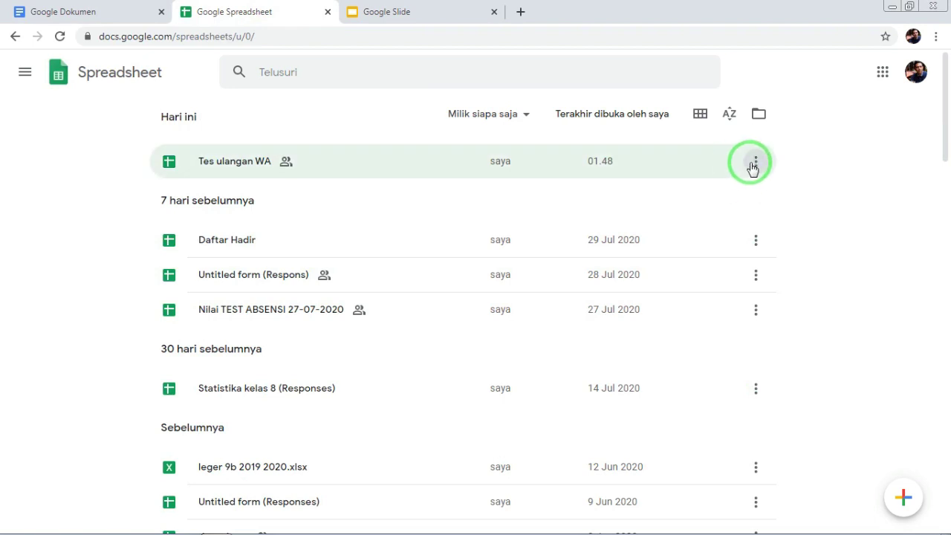
Turn on Tersedia offline for the Tes ulangan WA spreadsheet, then go to Slides.
{"action": "mouse_move", "coordinate": [946, 111]}
{"action": "left_mouse_down"}
{"action": "mouse_move", "coordinate": [947, 170]}
{"action": "mouse_move", "coordinate": [947, 110]}
{"action": "left_mouse_up"}
{"action": "left_click", "coordinate": [756, 160]}
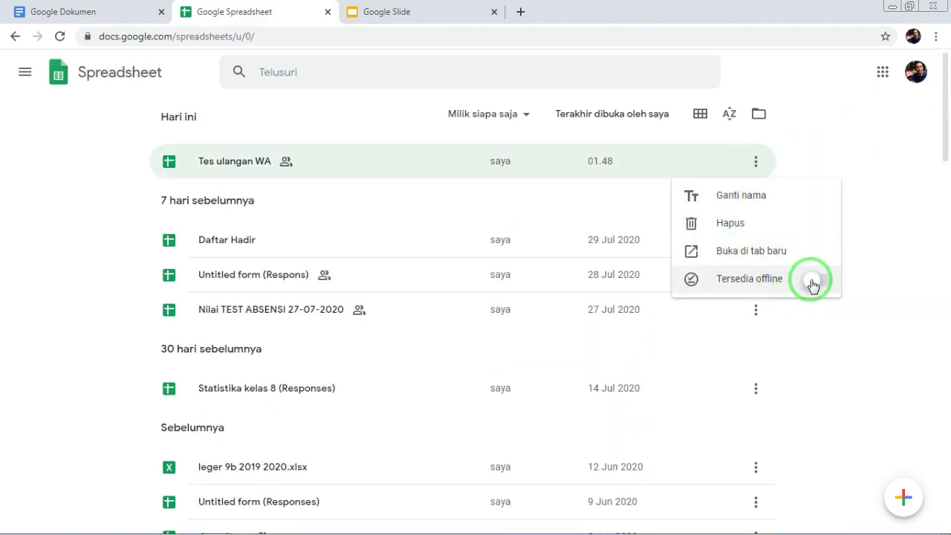
{"action": "left_click", "coordinate": [812, 282]}
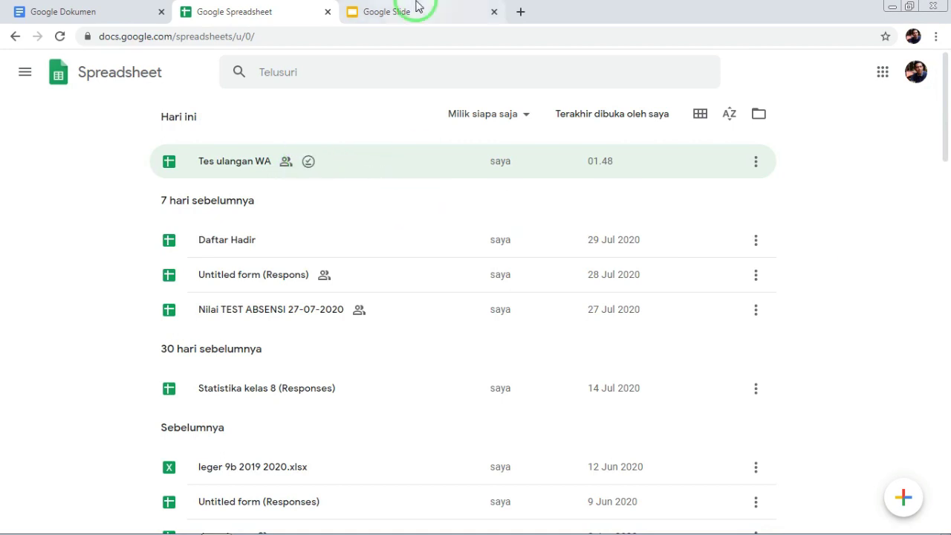
{"action": "left_click", "coordinate": [309, 163]}
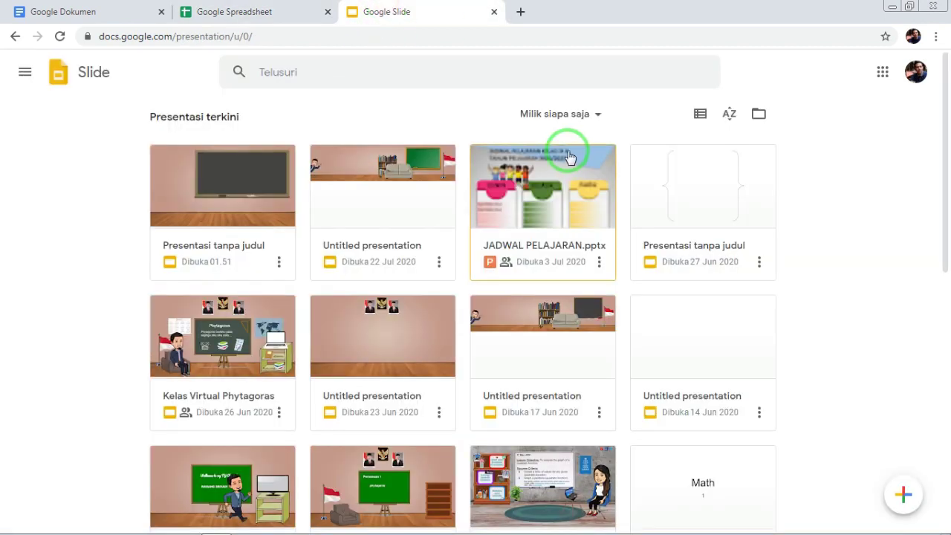
Enable Tersedia offline for Presentasi tanpa judul, then go back to the Docs list.
{"action": "left_click", "coordinate": [280, 265]}
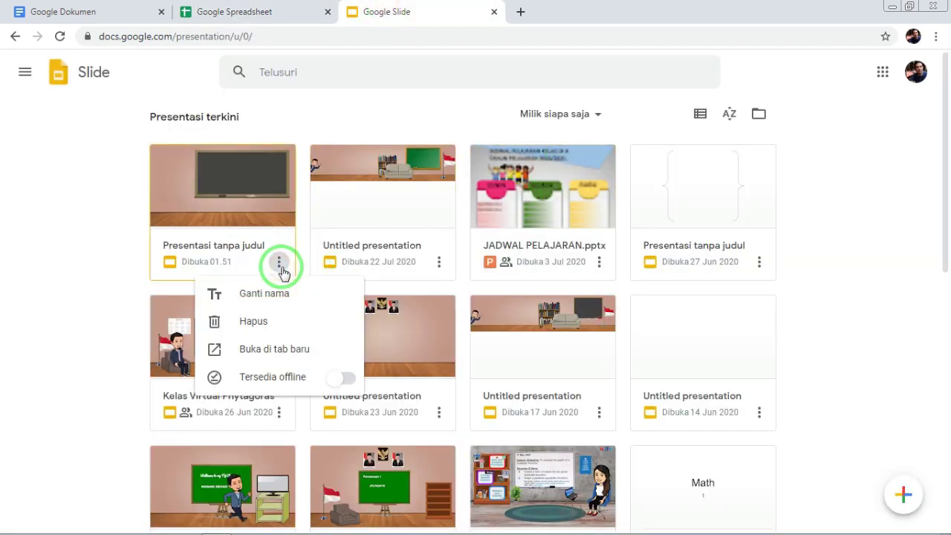
{"action": "left_click", "coordinate": [341, 381]}
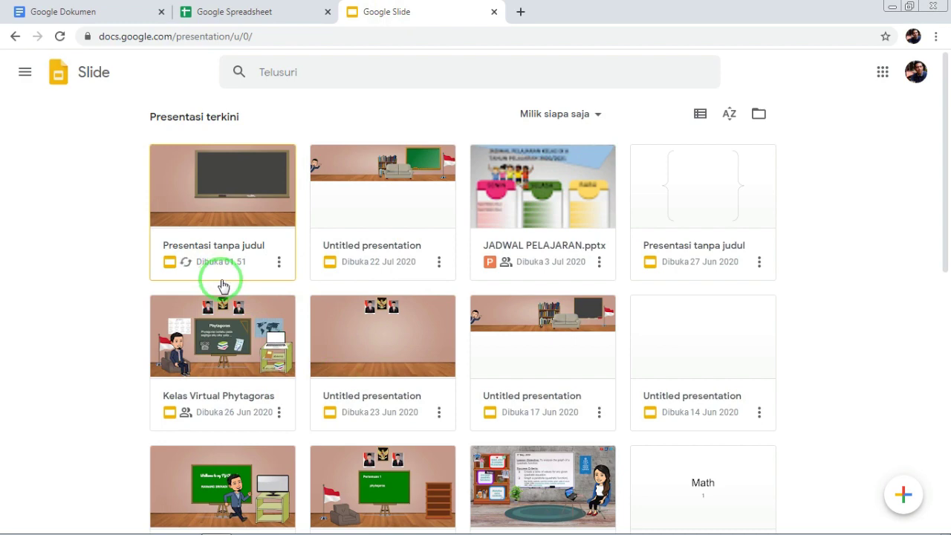
{"action": "left_click", "coordinate": [256, 11]}
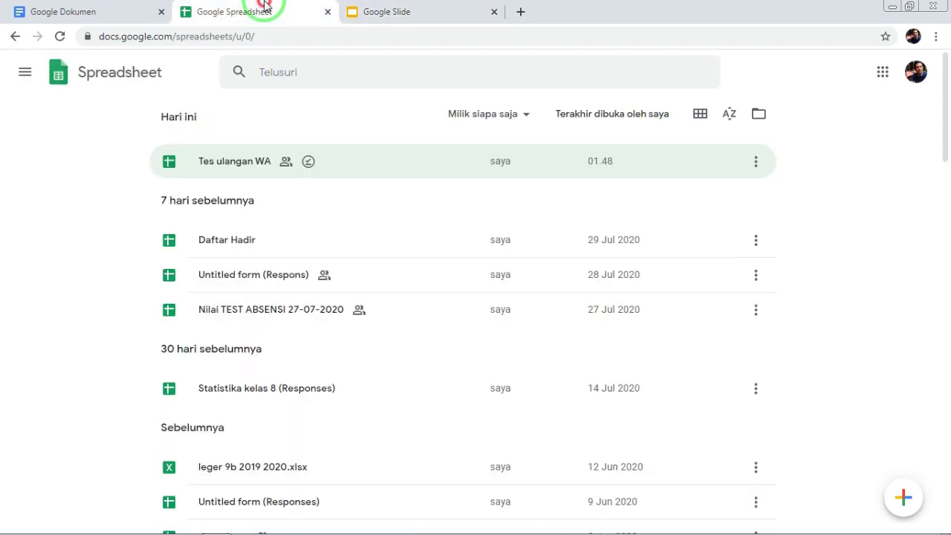
{"action": "left_click", "coordinate": [116, 9]}
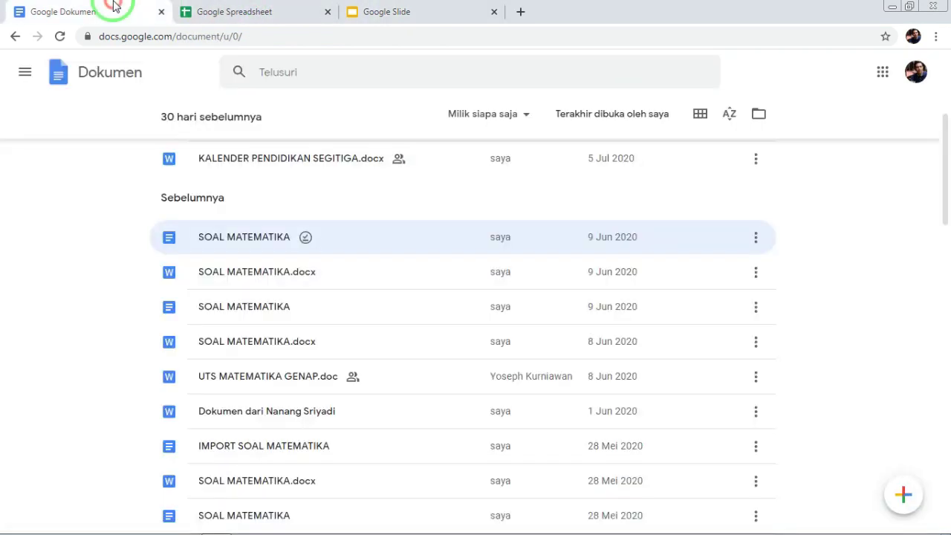
Close Chrome, disconnect from nokia 02.1, and refresh the desktop.
{"action": "left_click", "coordinate": [934, 9]}
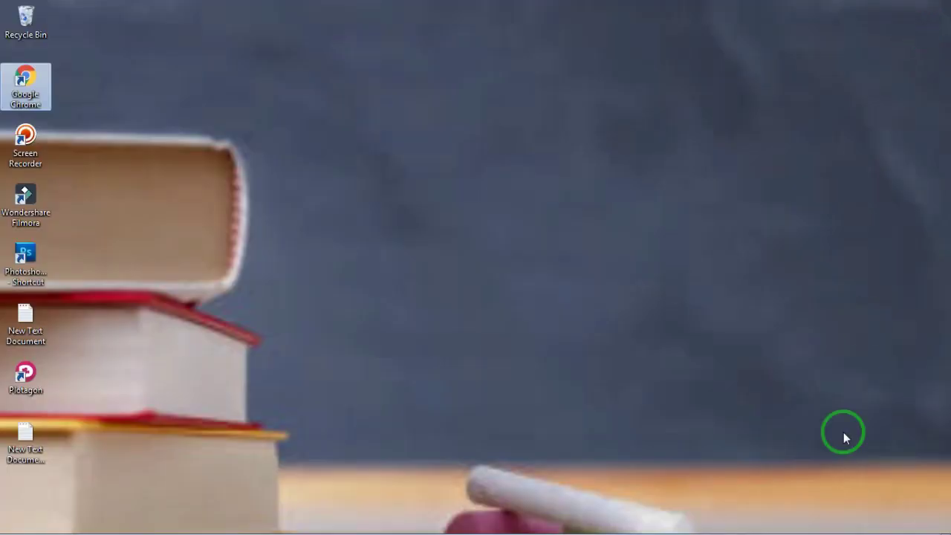
{"action": "left_click", "coordinate": [869, 526]}
{"action": "left_click", "coordinate": [823, 338]}
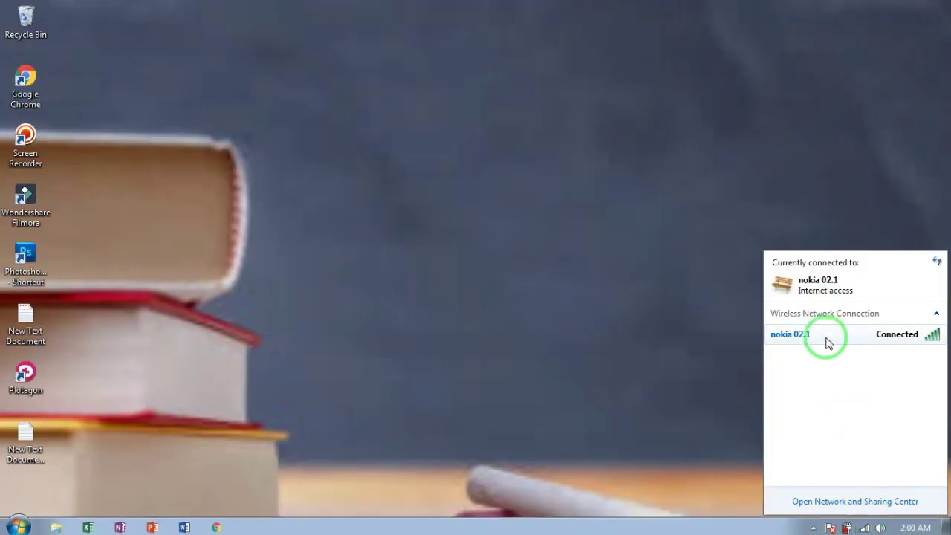
{"action": "left_click", "coordinate": [892, 358]}
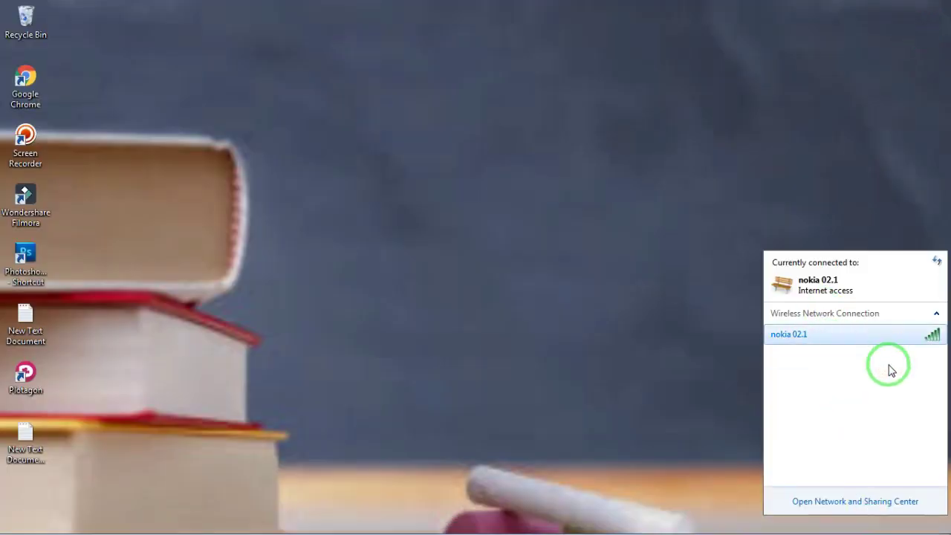
{"action": "left_click", "coordinate": [669, 272]}
{"action": "right_click", "coordinate": [670, 273]}
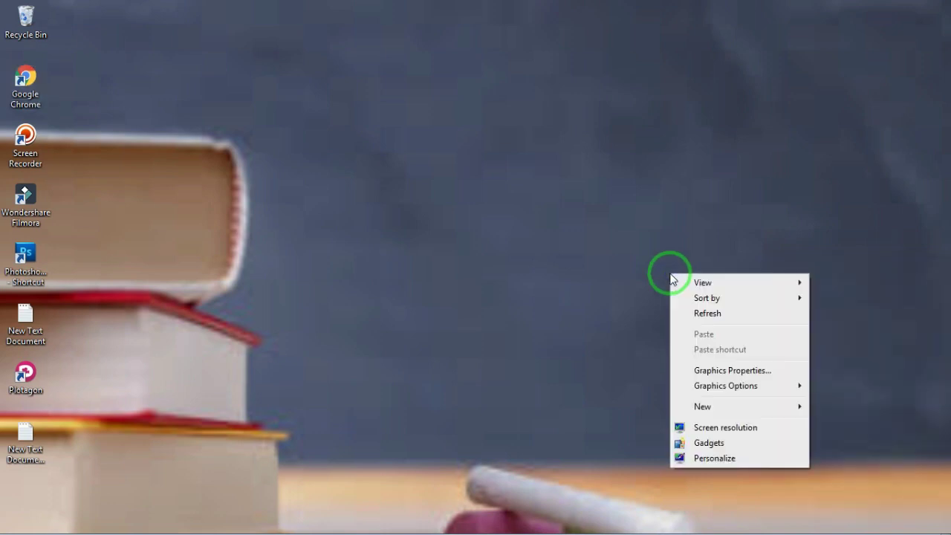
{"action": "left_click", "coordinate": [697, 315]}
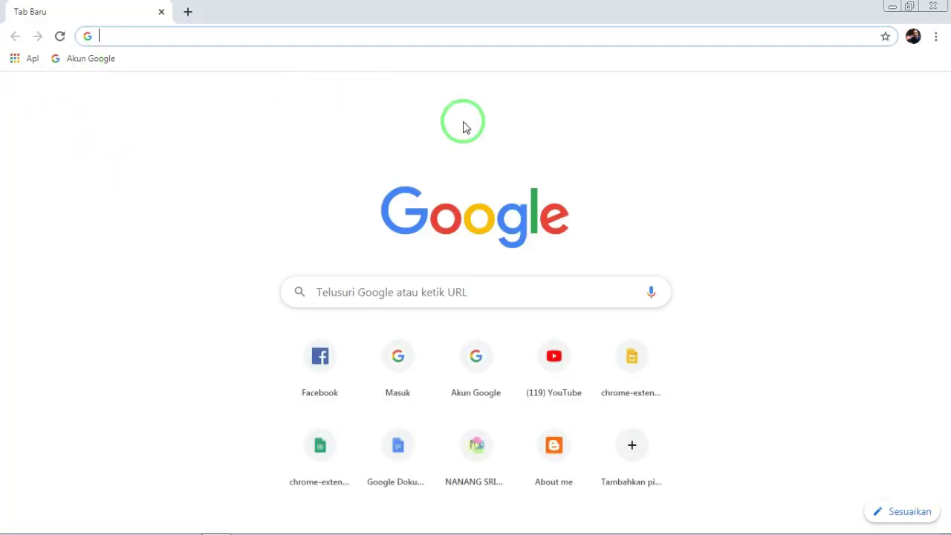
Launch the Dokumen app from Chrome's Apl page to see the offline Docs list.
{"action": "left_click", "coordinate": [610, 184]}
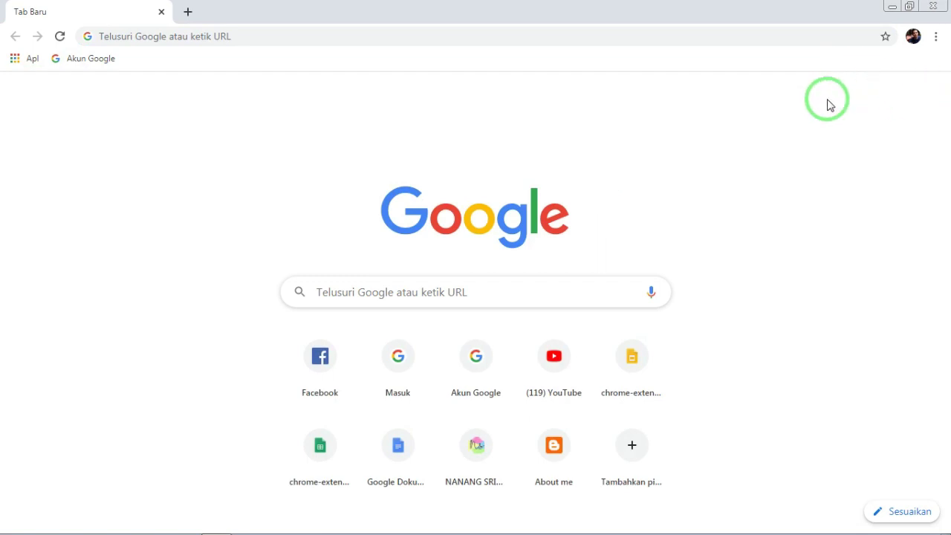
{"action": "left_click", "coordinate": [15, 58]}
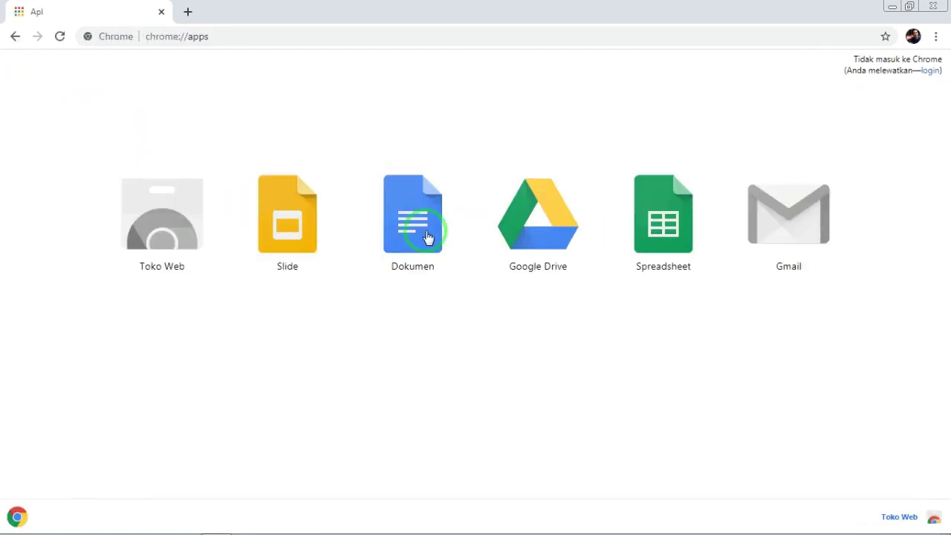
{"action": "left_click", "coordinate": [424, 234]}
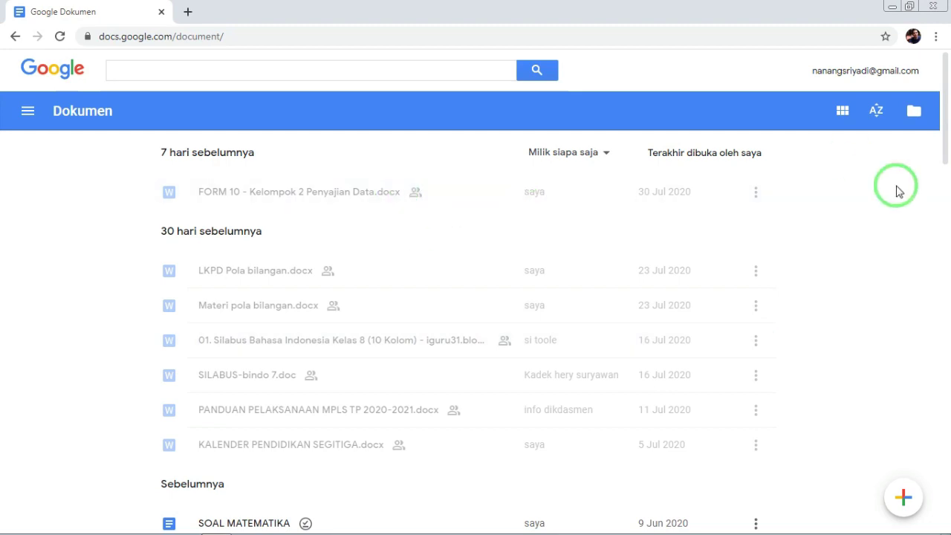
Check that SOAL MATEMATIKA is available offline from its options menu.
{"action": "left_click_drag", "start_coordinate": [946, 130], "coordinate": [947, 197]}
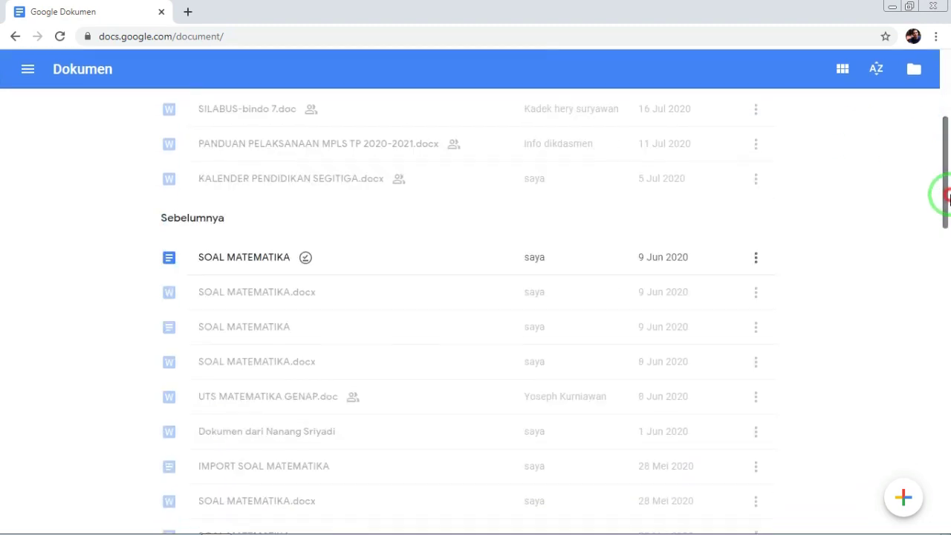
{"action": "left_click", "coordinate": [756, 257]}
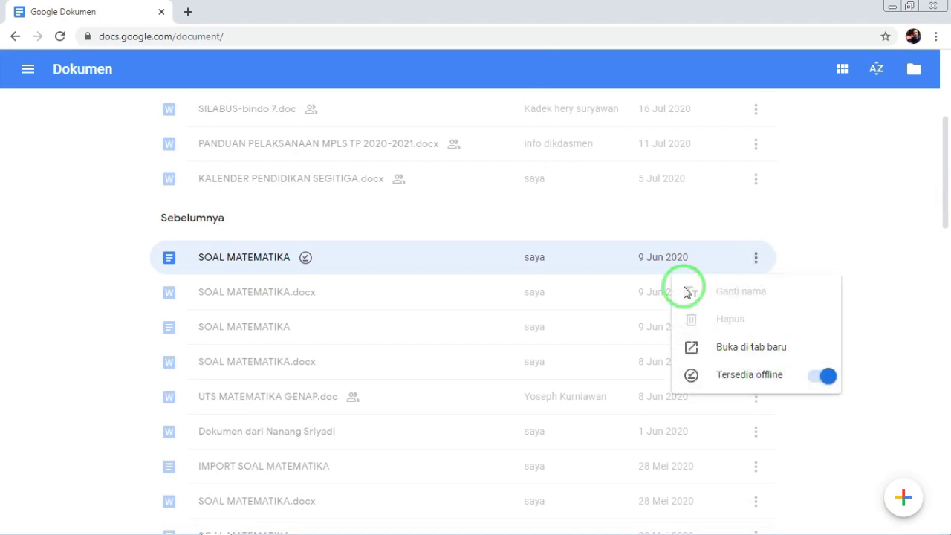
{"action": "left_click", "coordinate": [83, 257]}
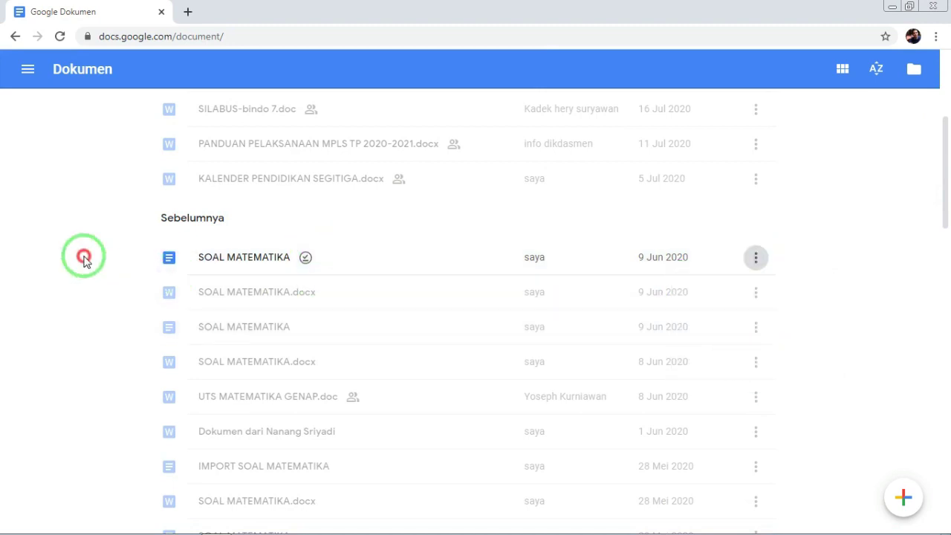
Open the offline SOAL MATEMATIKA document after the greyed-out online-only files fail to open.
{"action": "left_click", "coordinate": [238, 298]}
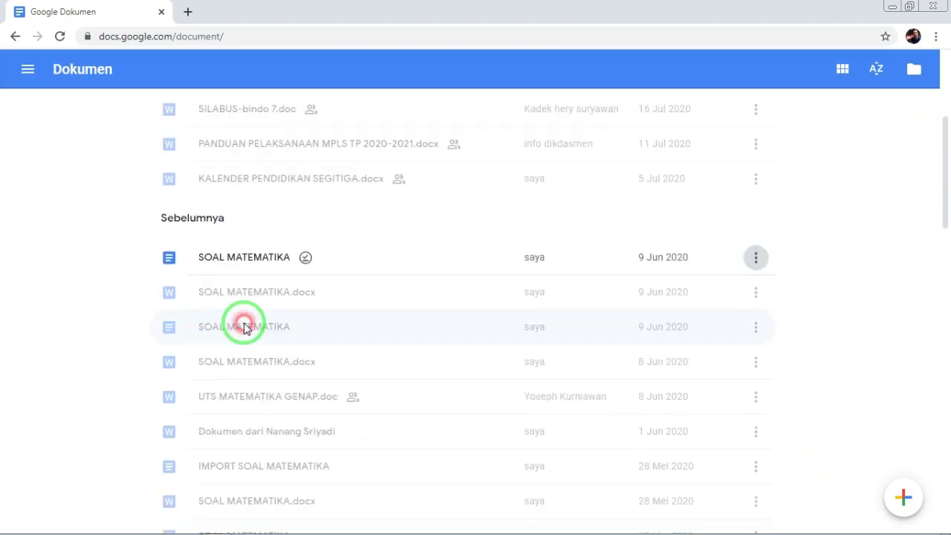
{"action": "left_click", "coordinate": [255, 369]}
{"action": "left_click", "coordinate": [251, 266]}
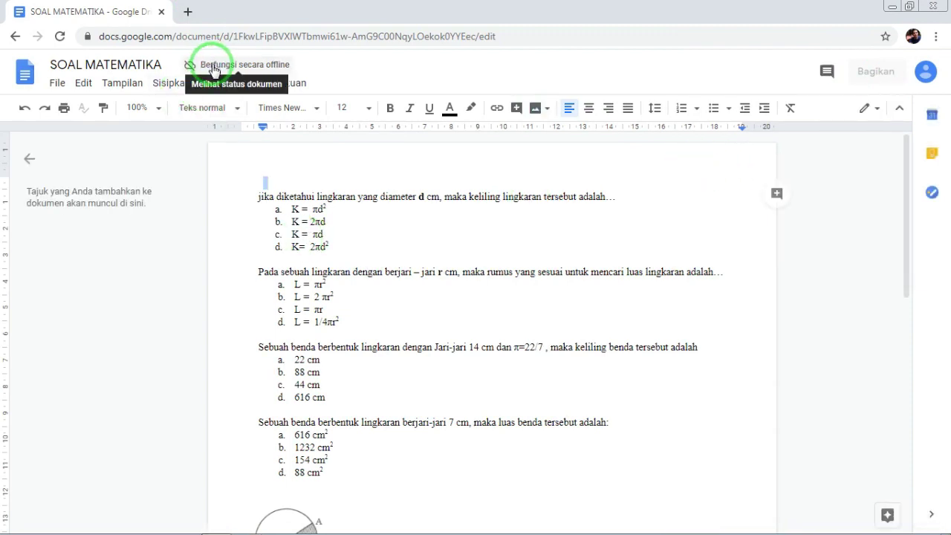
In a new tab, go from the Chrome apps page to the Slides presentation list.
{"action": "left_click", "coordinate": [189, 13]}
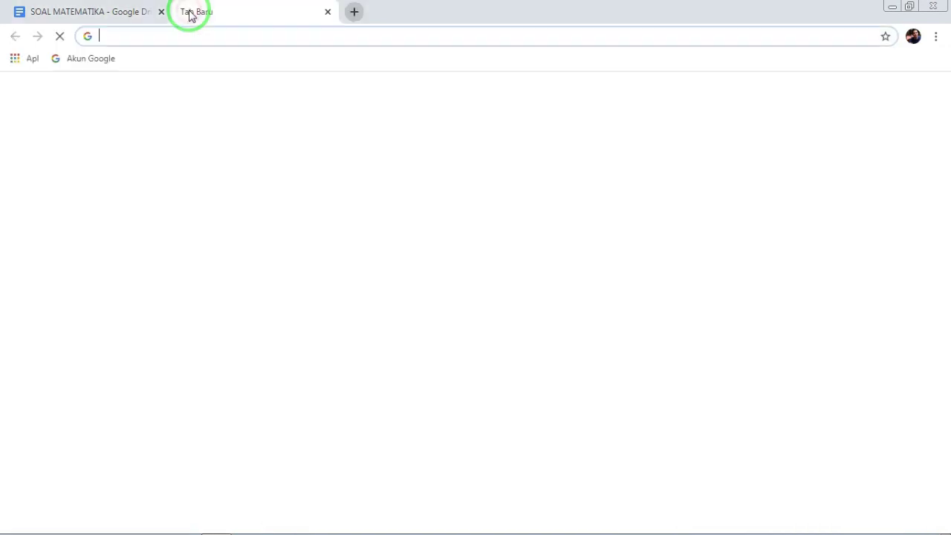
{"action": "left_click", "coordinate": [18, 58]}
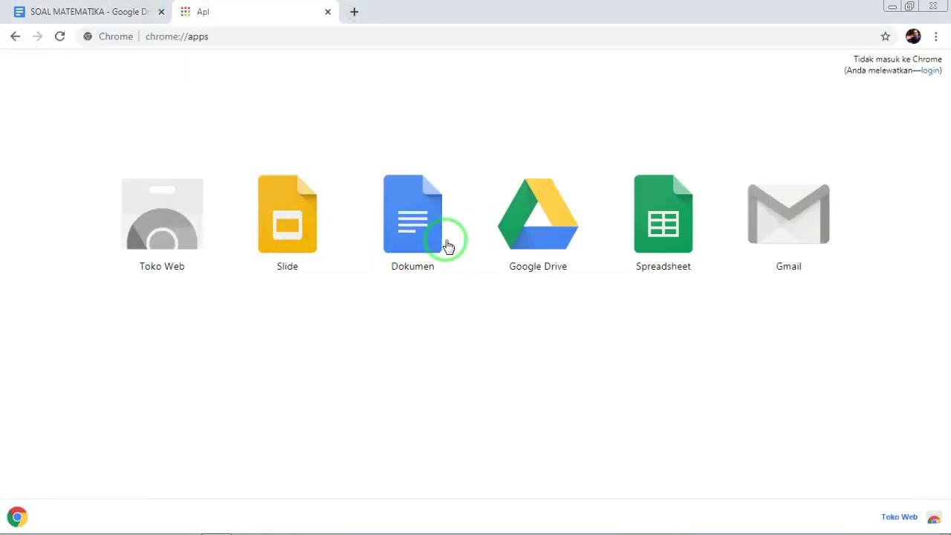
{"action": "left_click", "coordinate": [309, 246]}
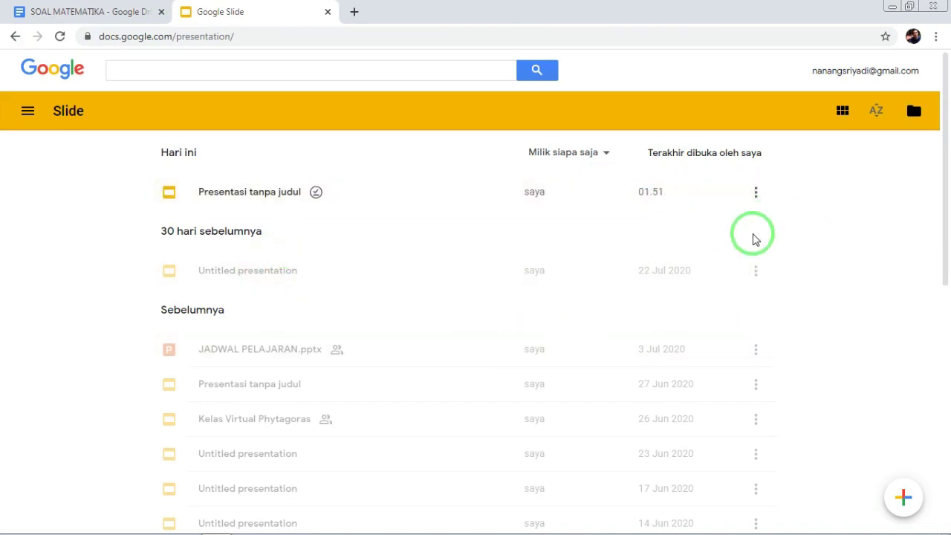
Confirm Presentasi tanpa judul is marked Tersedia offline, then open it.
{"action": "left_click", "coordinate": [748, 270]}
{"action": "left_click", "coordinate": [756, 193]}
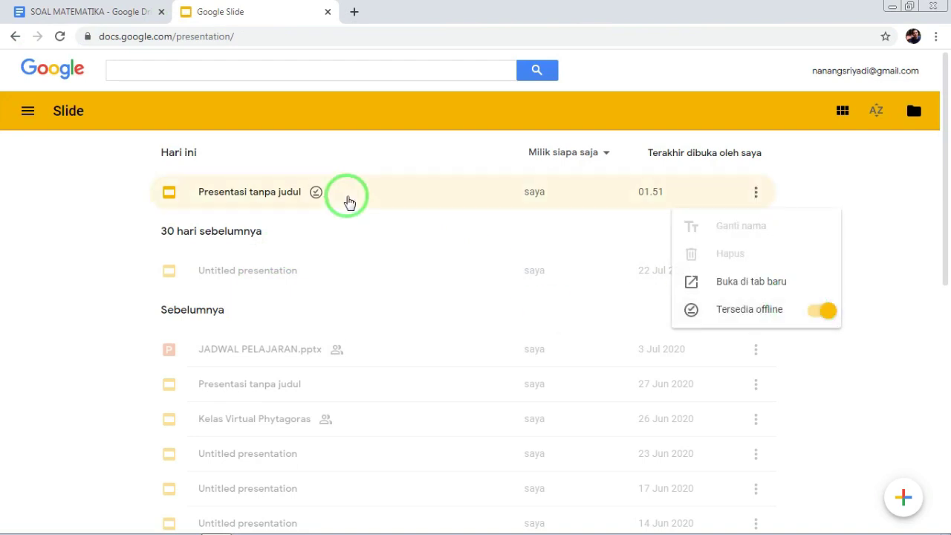
{"action": "left_click", "coordinate": [254, 194]}
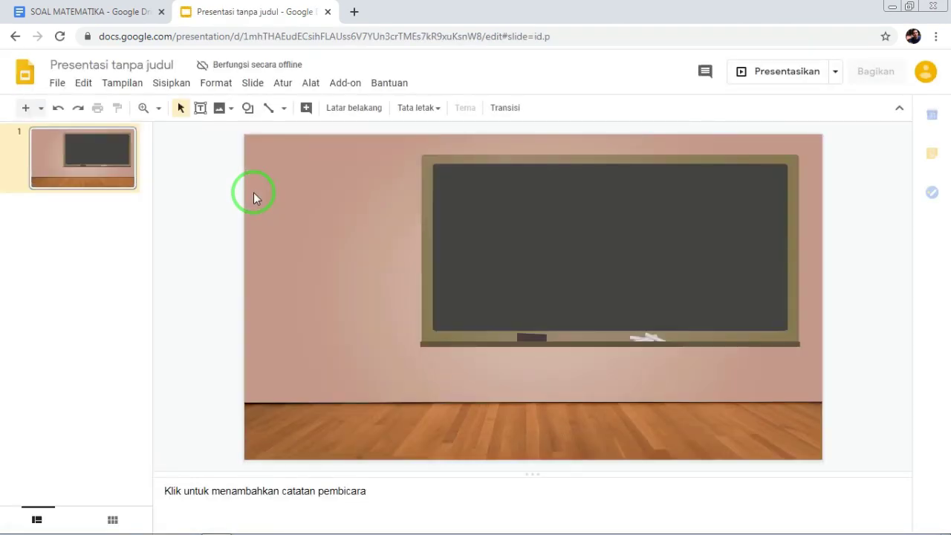
Insert a wide text box on the chalkboard and type the presenter's name.
{"action": "left_click", "coordinate": [560, 283]}
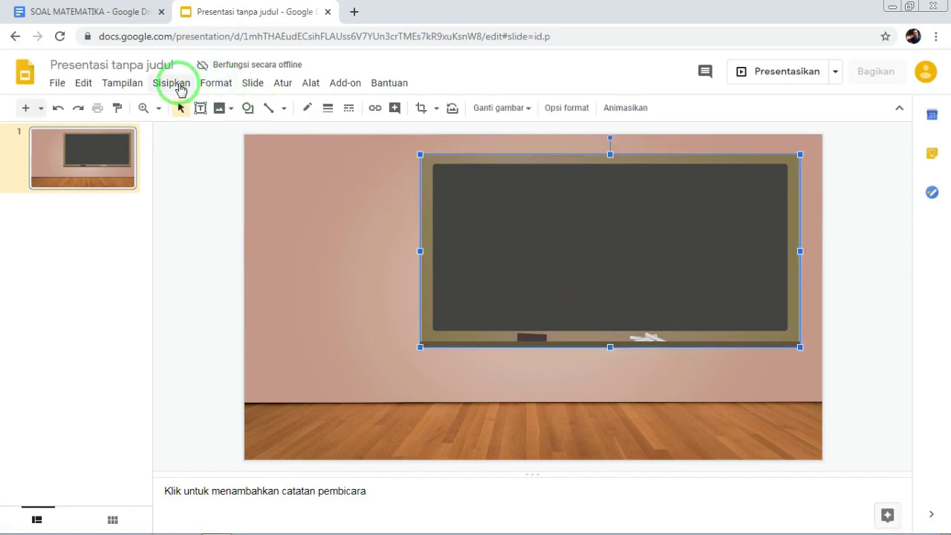
{"action": "left_click", "coordinate": [179, 85]}
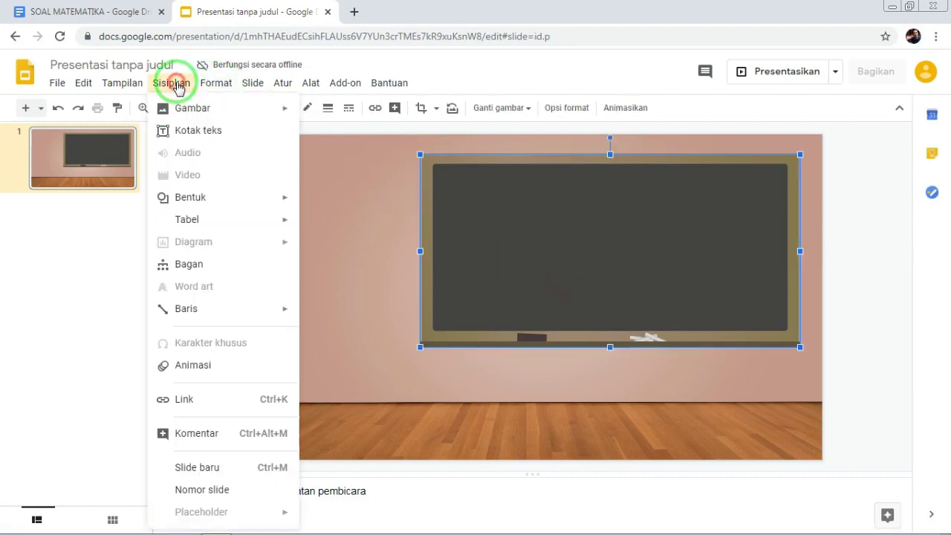
{"action": "left_click", "coordinate": [198, 140]}
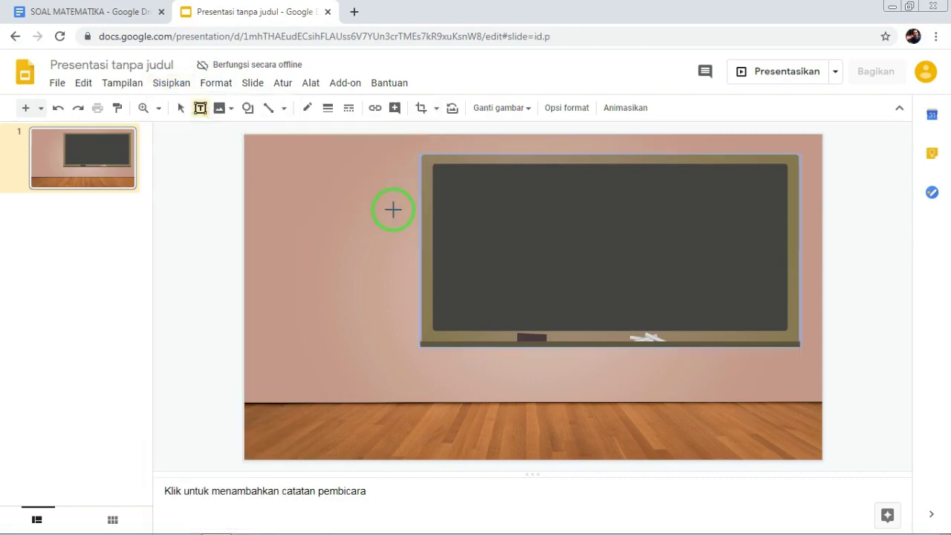
{"action": "left_click_drag", "start_coordinate": [603, 263], "coordinate": [754, 292]}
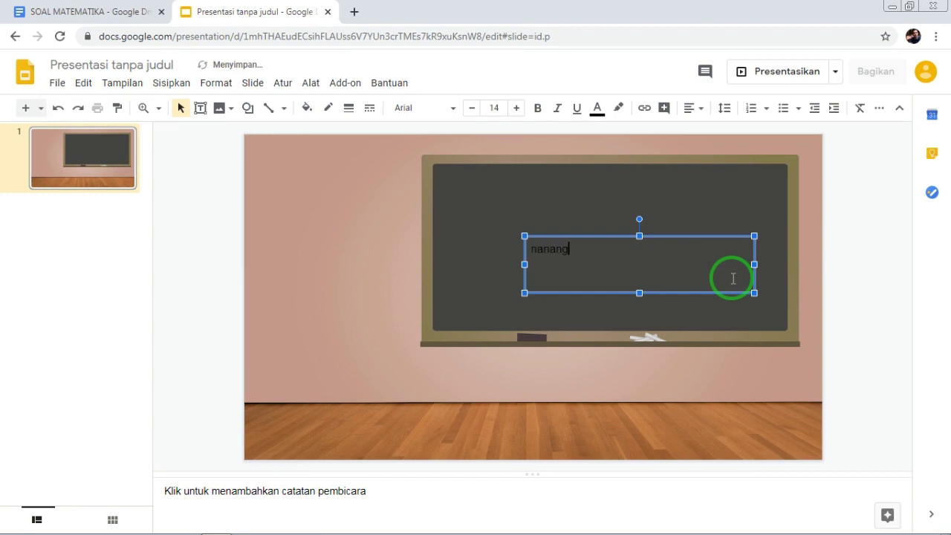
{"action": "type", "text": "n"}
Make the name text size 20 and white, and move the box higher on the chalkboard.
{"action": "key", "text": "ctrl+a"}
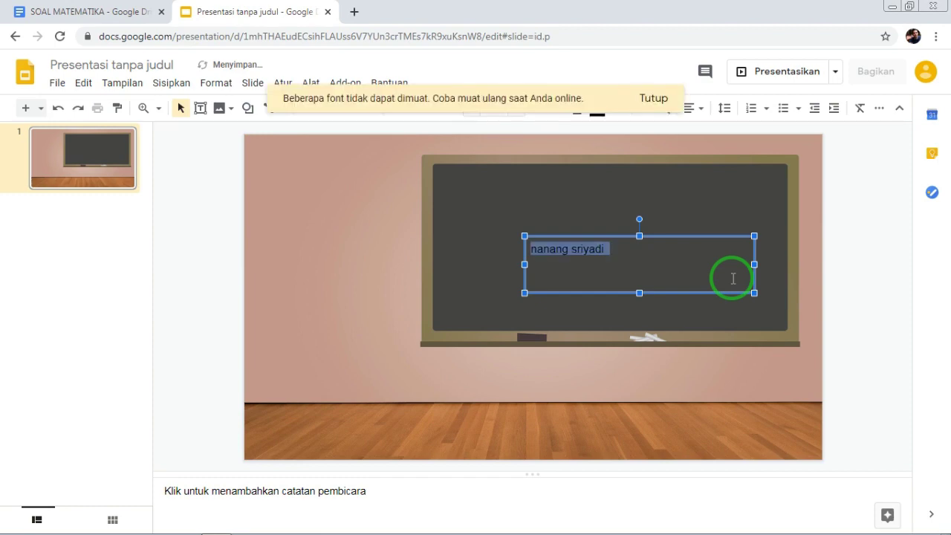
{"action": "left_click", "coordinate": [648, 100]}
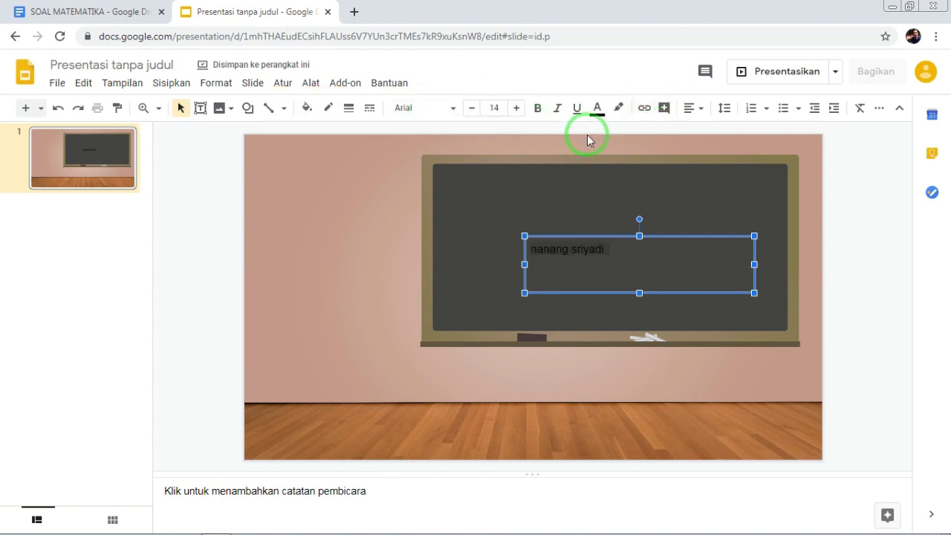
{"action": "left_click", "coordinate": [516, 108]}
{"action": "left_click", "coordinate": [517, 108]}
{"action": "left_click", "coordinate": [516, 107]}
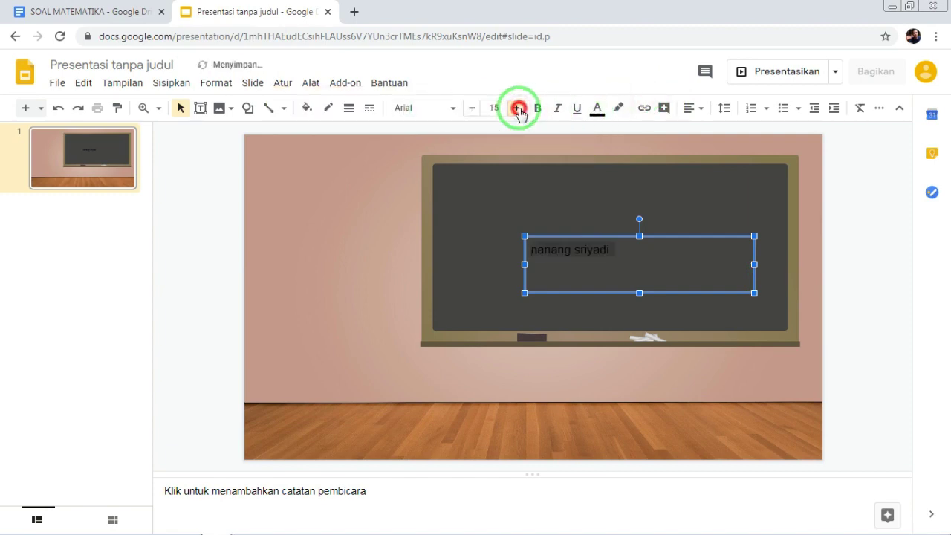
{"action": "left_click", "coordinate": [516, 107]}
{"action": "left_click", "coordinate": [518, 109]}
{"action": "left_click", "coordinate": [517, 110]}
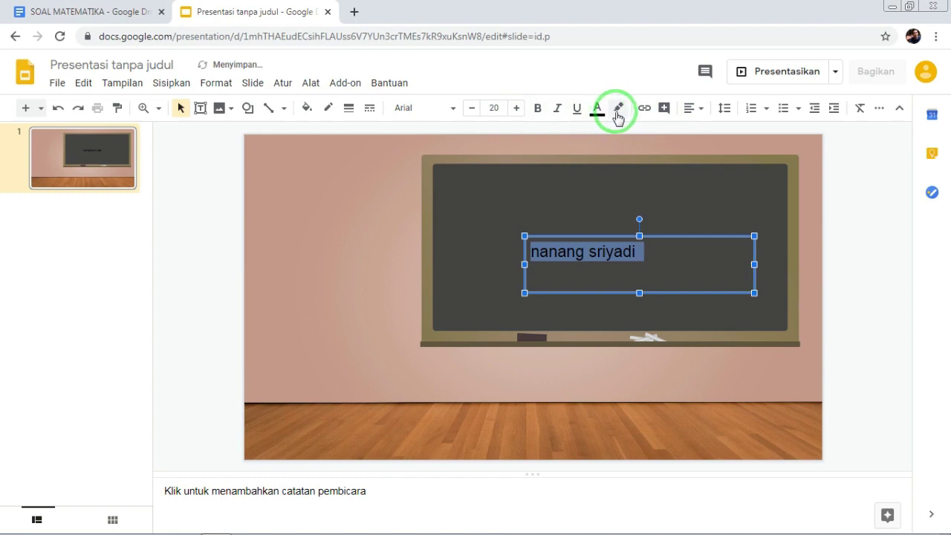
{"action": "left_click", "coordinate": [599, 110]}
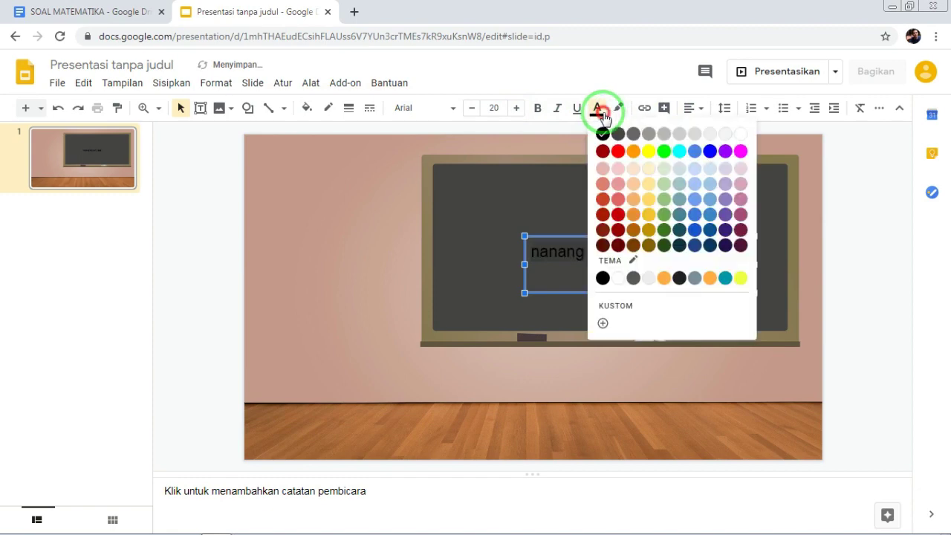
{"action": "left_click", "coordinate": [740, 135]}
{"action": "left_click_drag", "start_coordinate": [679, 237], "coordinate": [676, 215]}
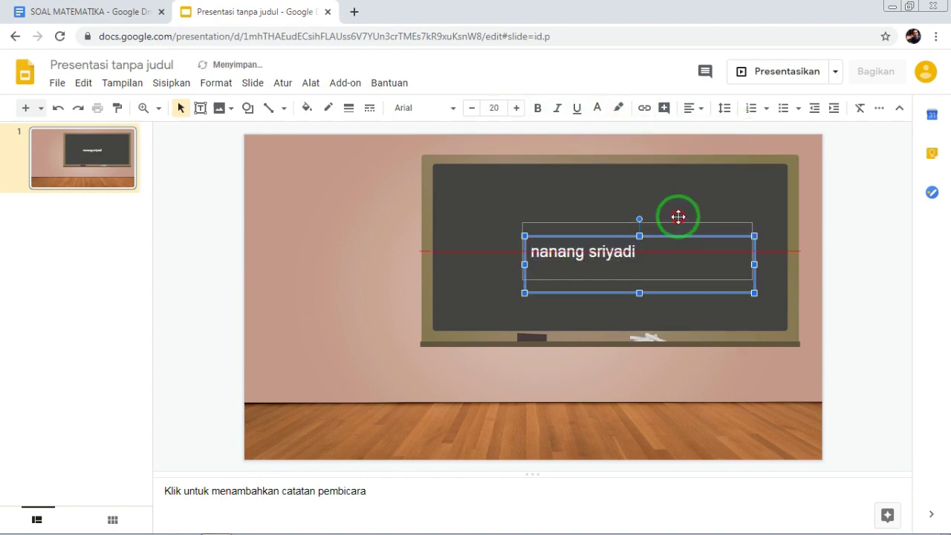
{"action": "left_click", "coordinate": [469, 294]}
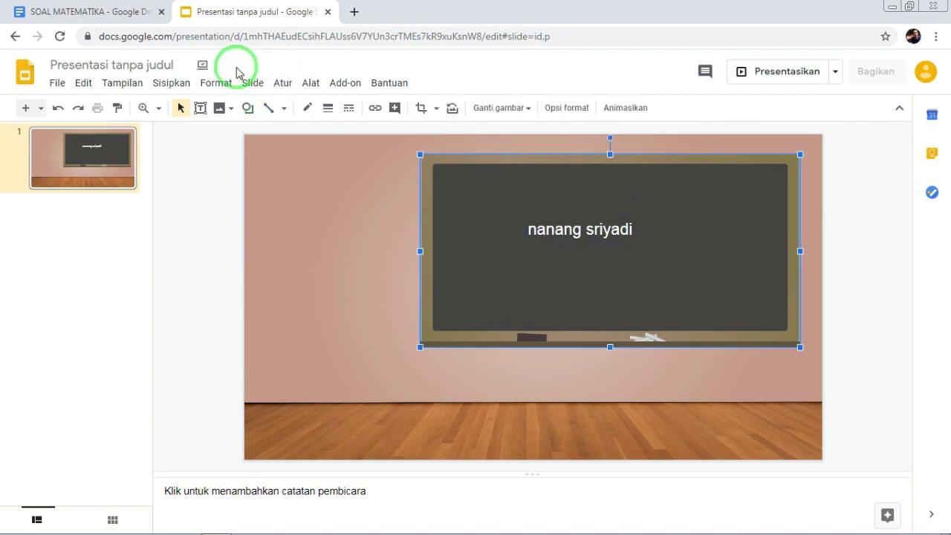
Check the save status, then connect to the nokia 02.1 Wi-Fi network.
{"action": "left_click", "coordinate": [201, 72]}
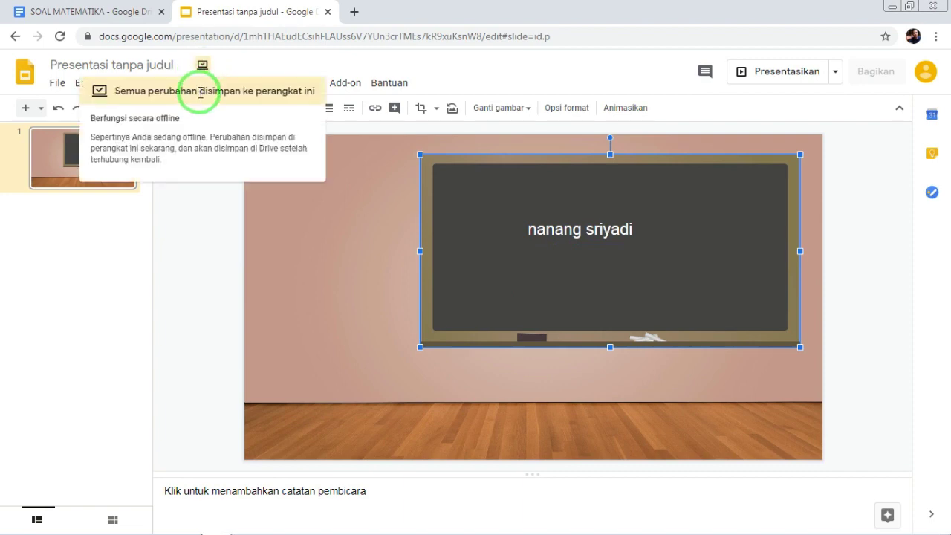
{"action": "left_click", "coordinate": [188, 332]}
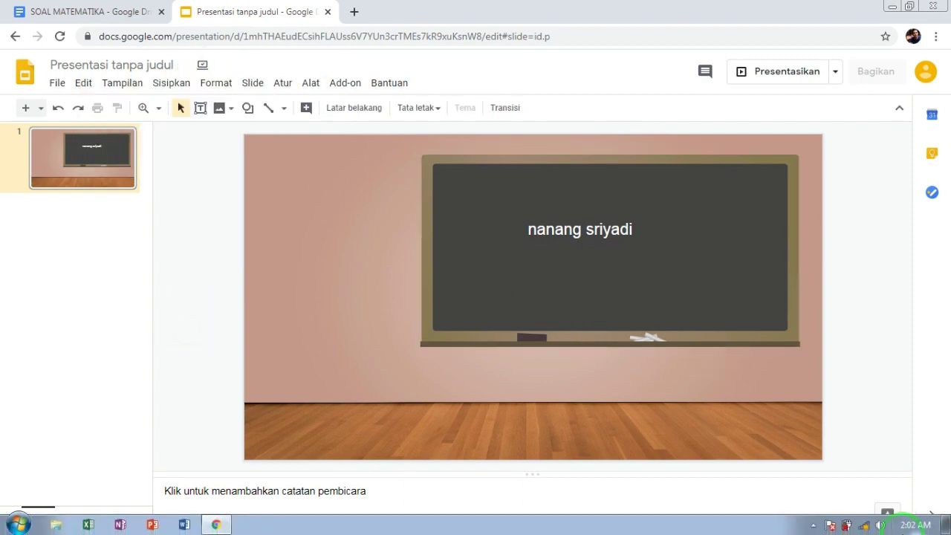
{"action": "left_click", "coordinate": [863, 527]}
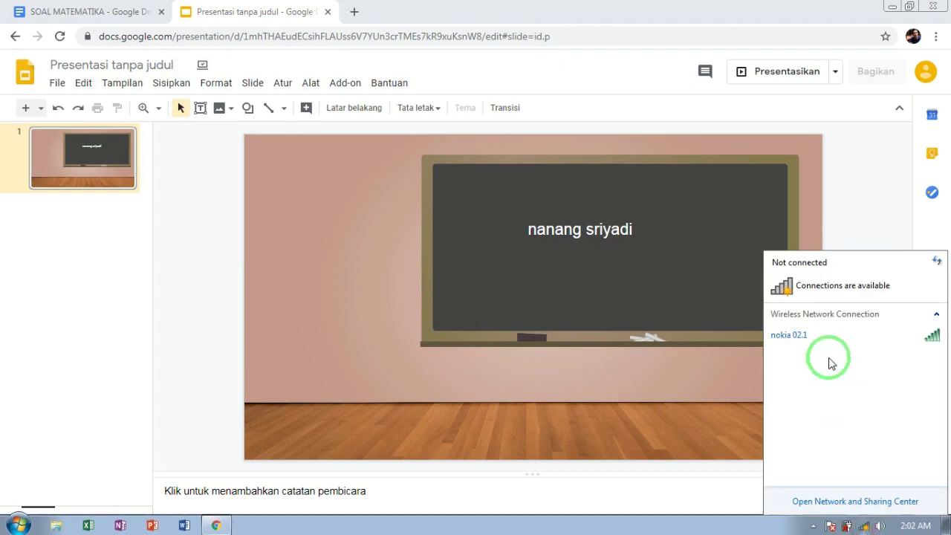
{"action": "left_click", "coordinate": [825, 345]}
{"action": "left_click", "coordinate": [902, 358]}
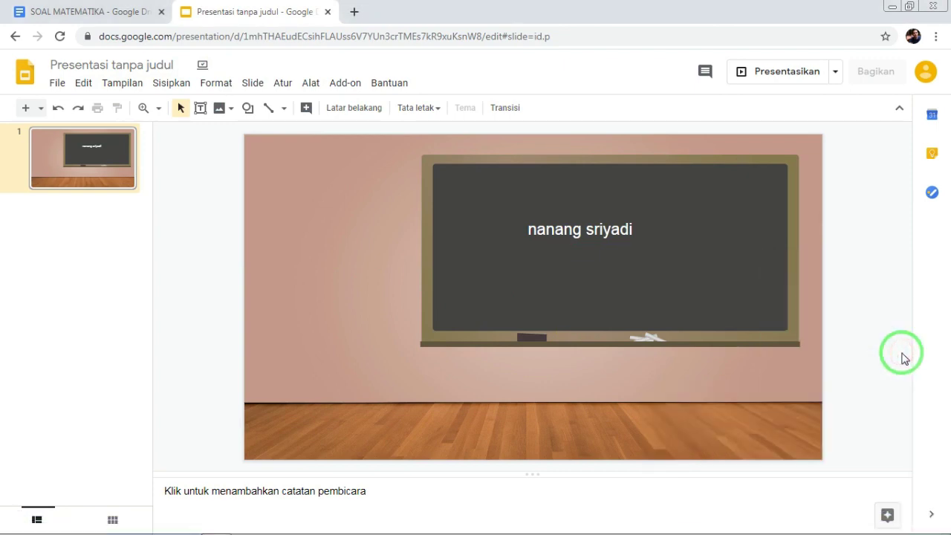
Move the name text box up and left toward the chalkboard's top-left corner.
{"action": "left_click", "coordinate": [598, 220]}
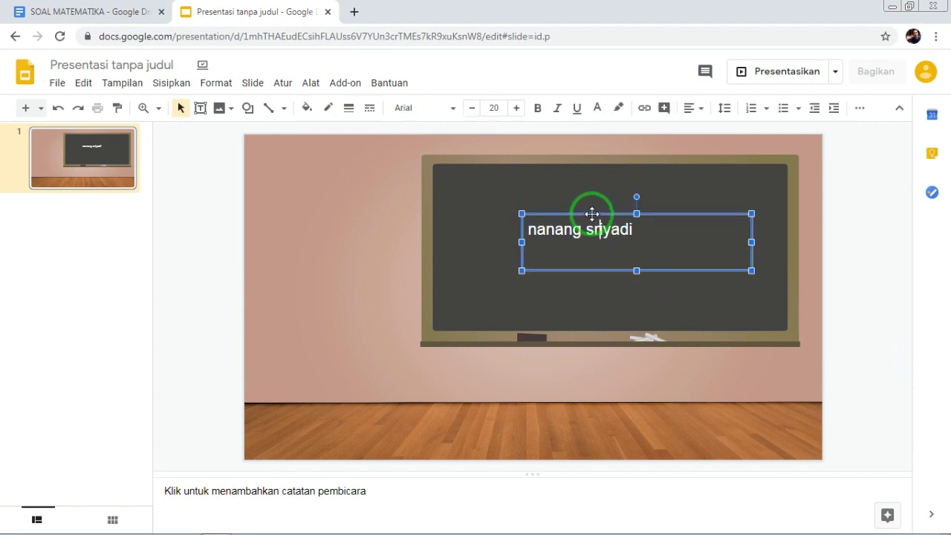
{"action": "left_click_drag", "start_coordinate": [598, 218], "coordinate": [535, 190]}
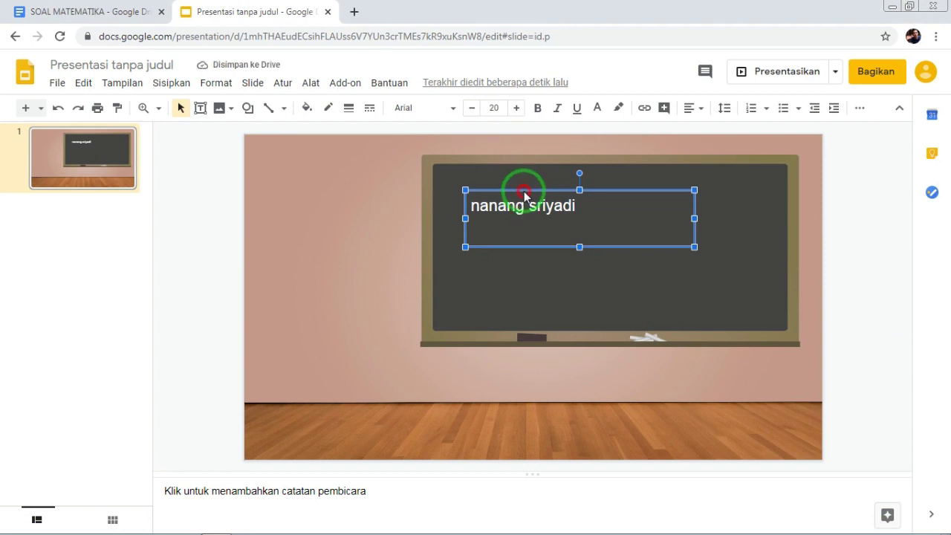
{"action": "left_click_drag", "start_coordinate": [523, 192], "coordinate": [518, 187]}
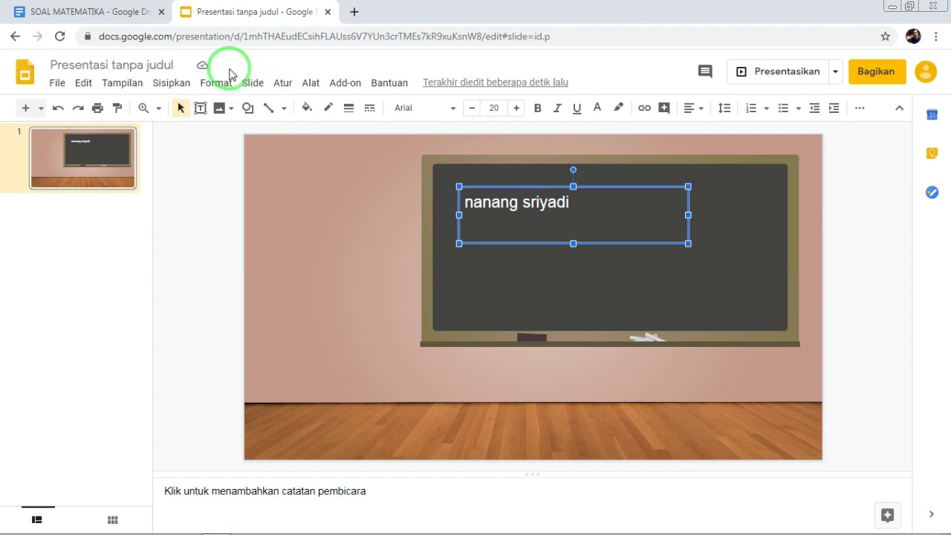
{"action": "mouse_move", "coordinate": [475, 525]}
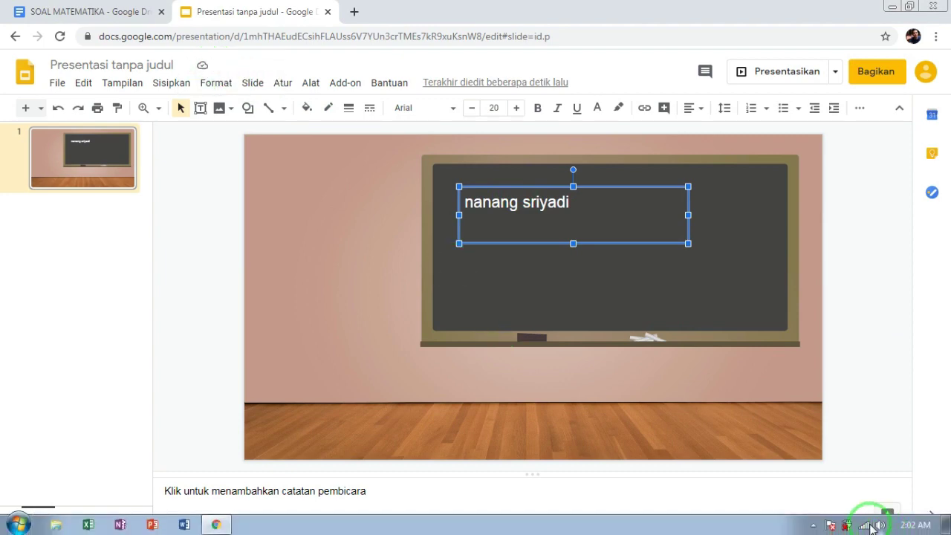
Disconnect from the nokia 02.1 Wi-Fi network.
{"action": "left_click", "coordinate": [866, 525]}
{"action": "left_click", "coordinate": [821, 336]}
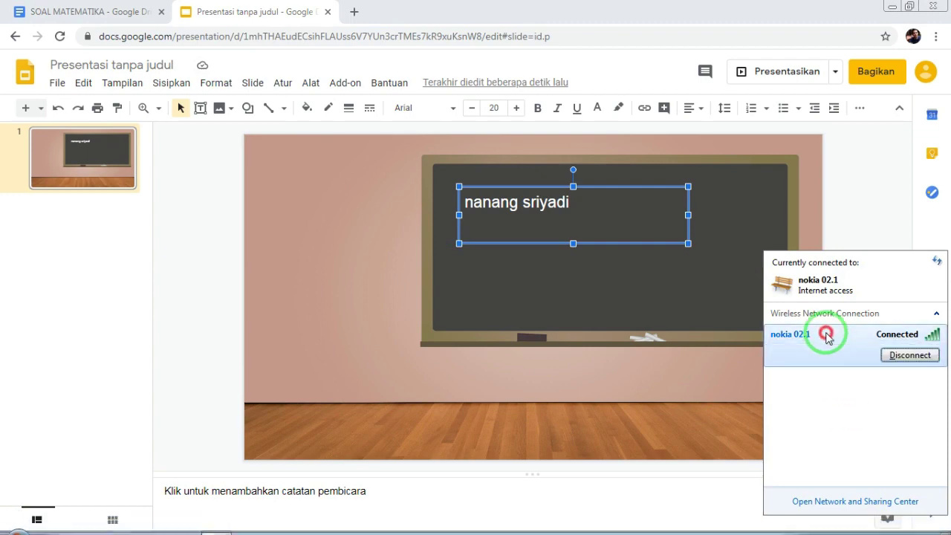
{"action": "left_click", "coordinate": [920, 356]}
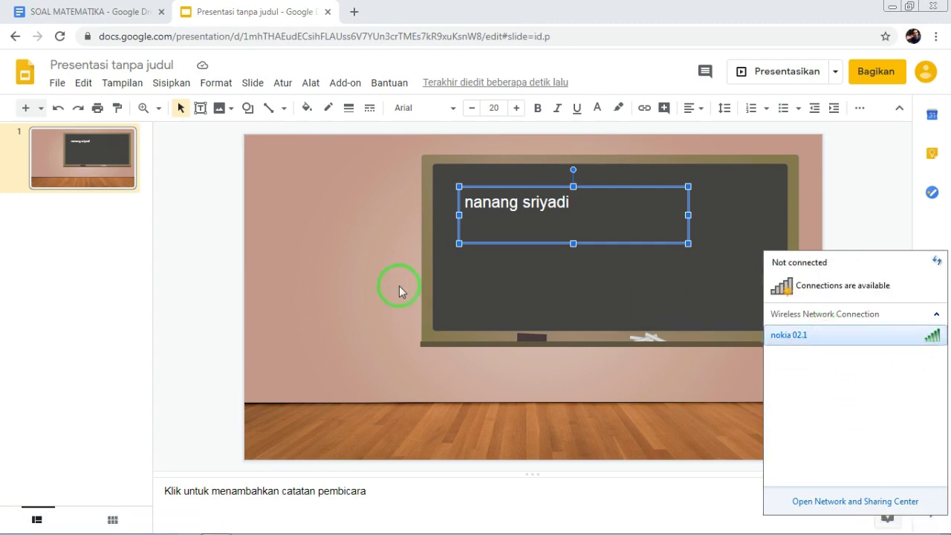
Confirm the save status reads 'Semua perubahan disimpan ke Drive'.
{"action": "left_click", "coordinate": [332, 239]}
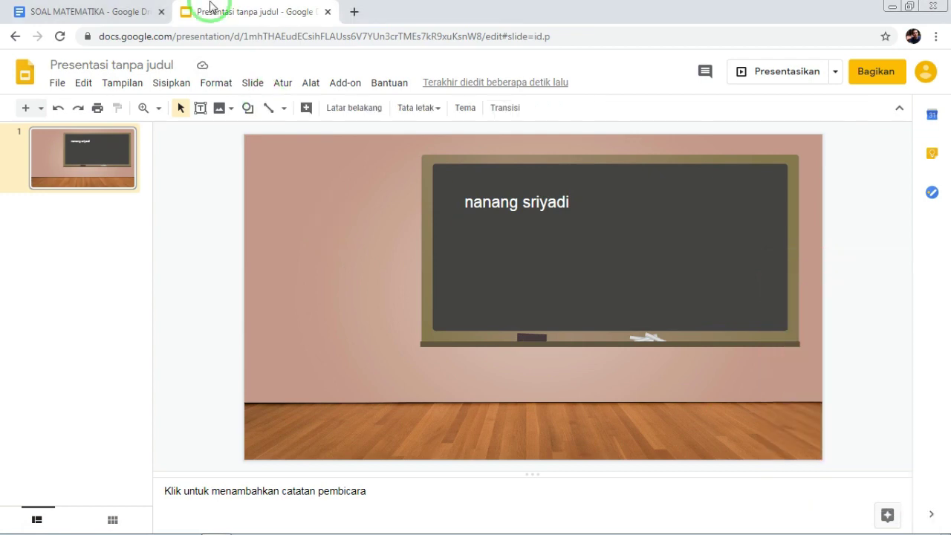
{"action": "left_click", "coordinate": [204, 68]}
{"action": "left_click", "coordinate": [353, 304]}
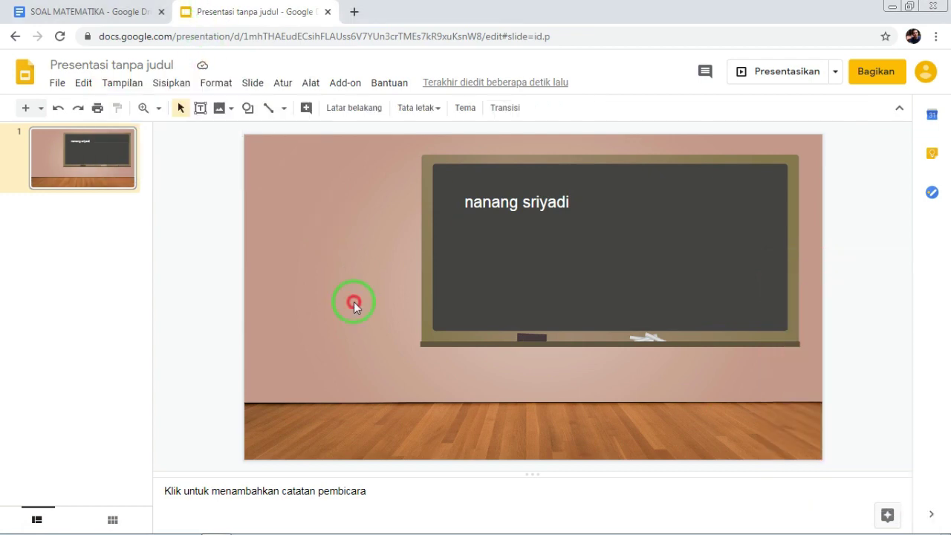